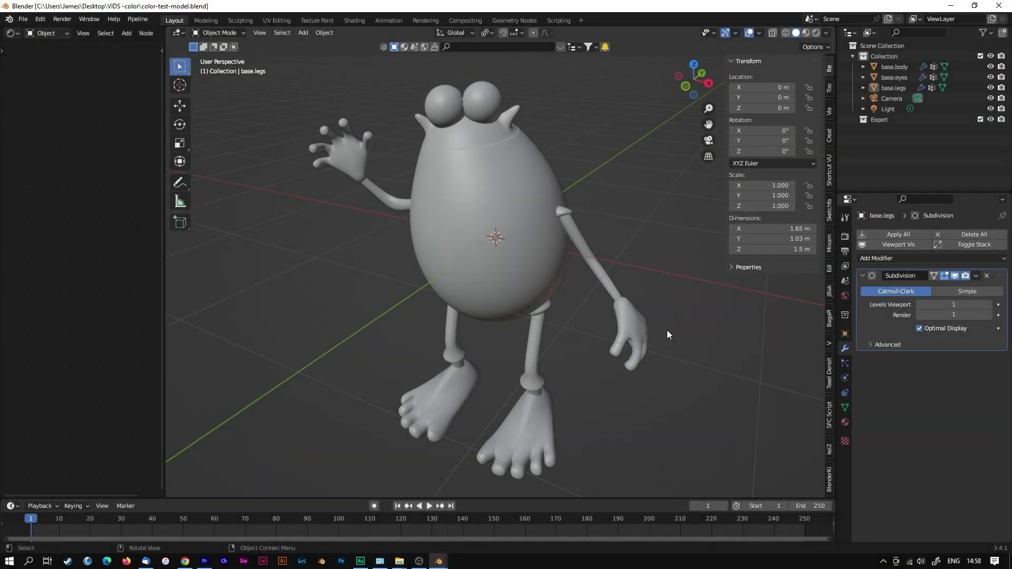
Step: Switch the viewport to Material Preview shading and select the character's body
mouse_move(628, 395)
middle_mouse_down()
mouse_move(636, 406)
mouse_move(685, 389)
mouse_move(620, 379)
middle_mouse_up()
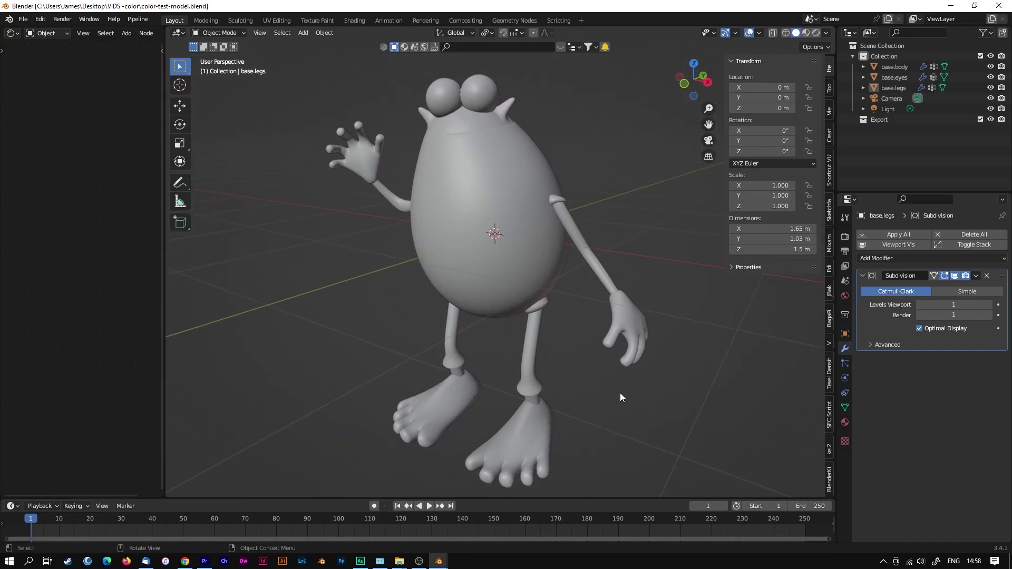
left_click(806, 34)
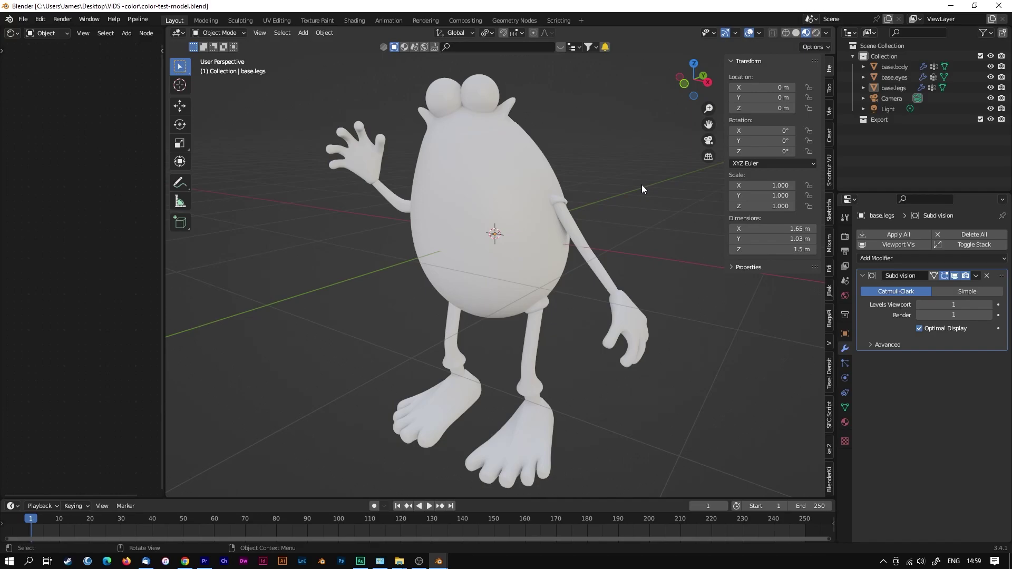
left_click(514, 165)
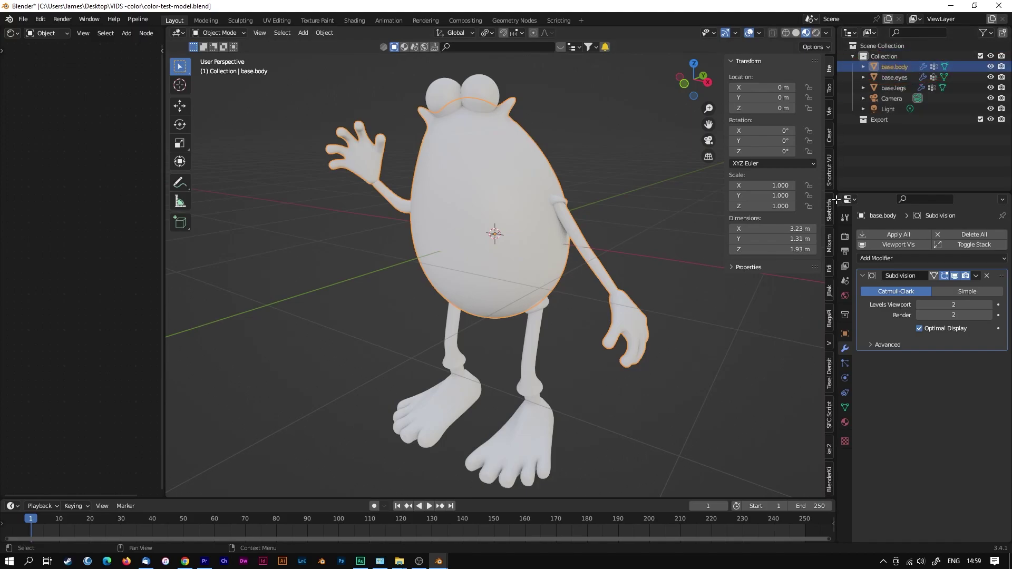
left_click(857, 197)
left_click_drag(837, 29, 844, 91)
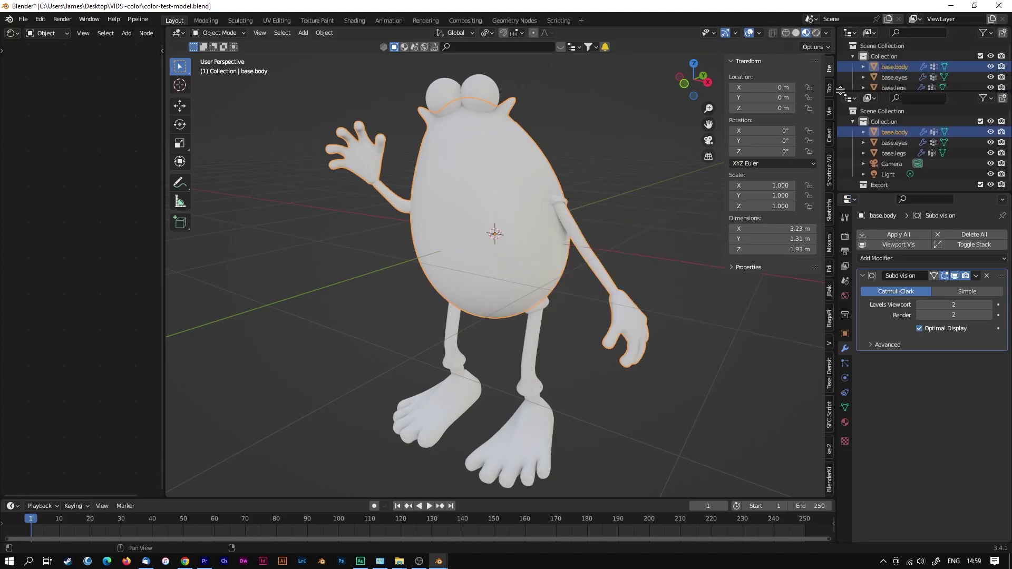
left_click(850, 33)
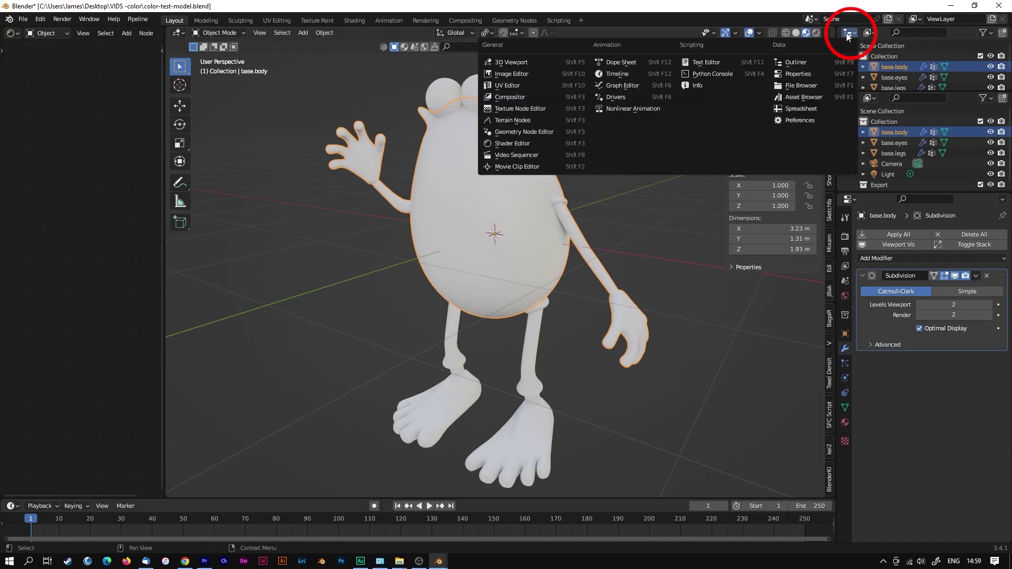
left_click(795, 63)
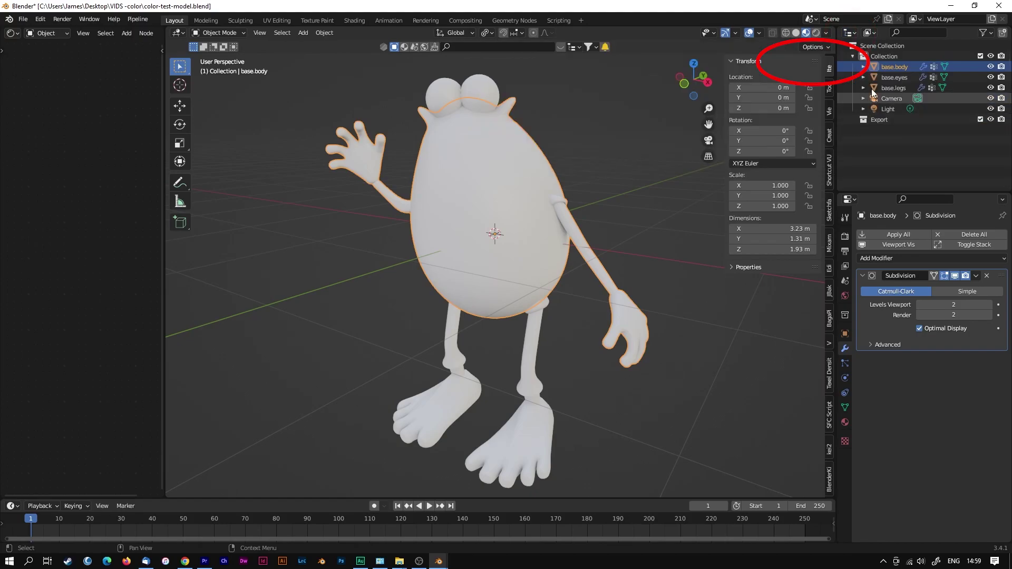
left_click(717, 172)
Step: Create a new material on base.body and name it character.base.skin
left_click(888, 67)
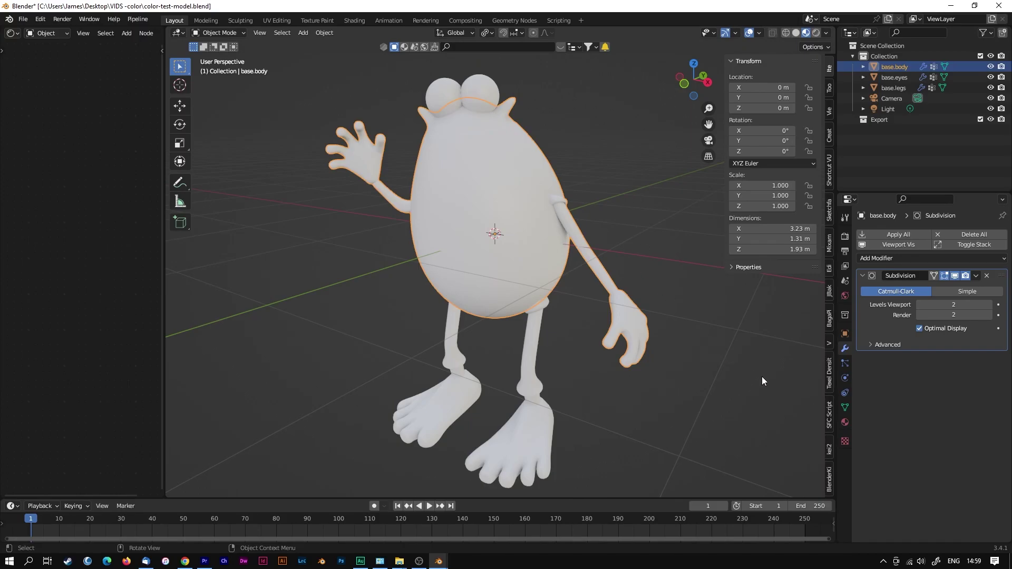
left_click(844, 422)
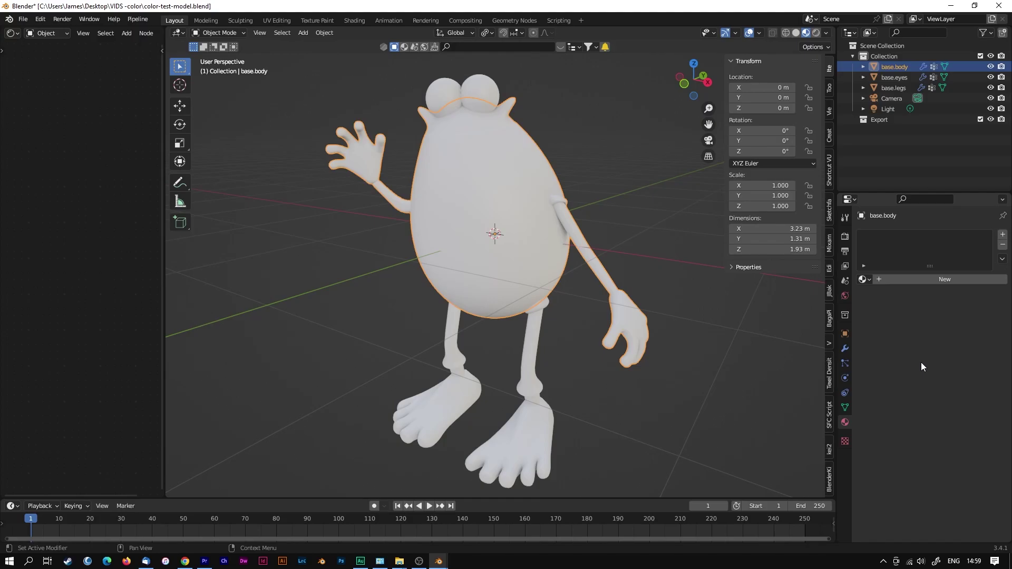
left_click(879, 279)
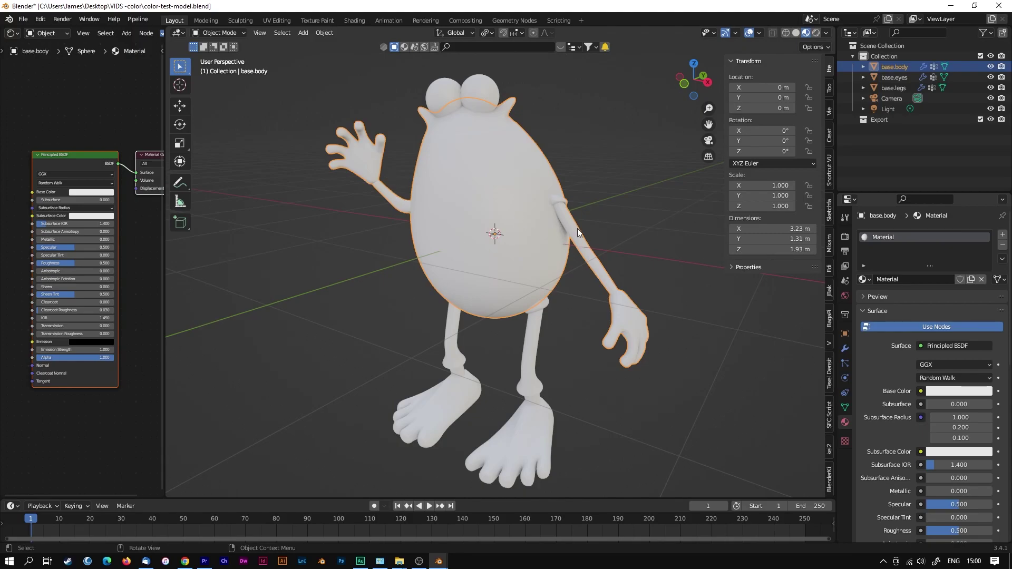
left_click(924, 283)
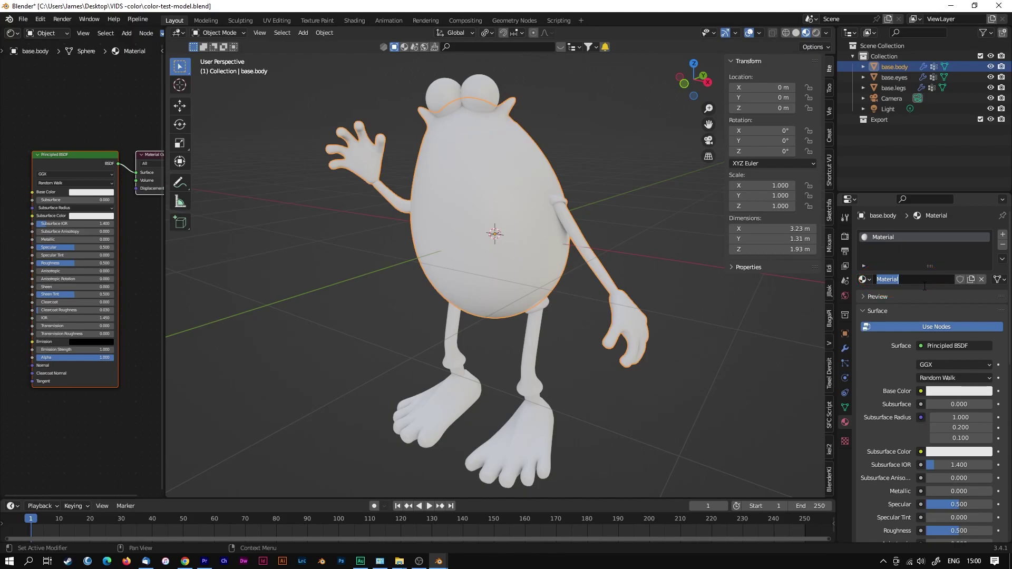
type("b")
type("haracter")
type(".base")
type(".ski")
key("Return")
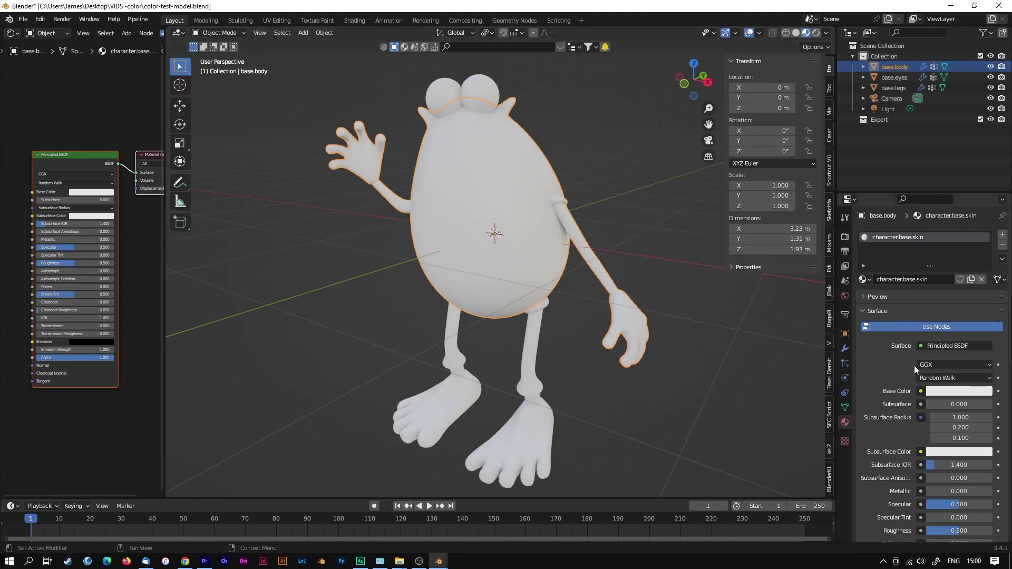
scroll(913, 365, "down", 10)
scroll(911, 364, "up", 12)
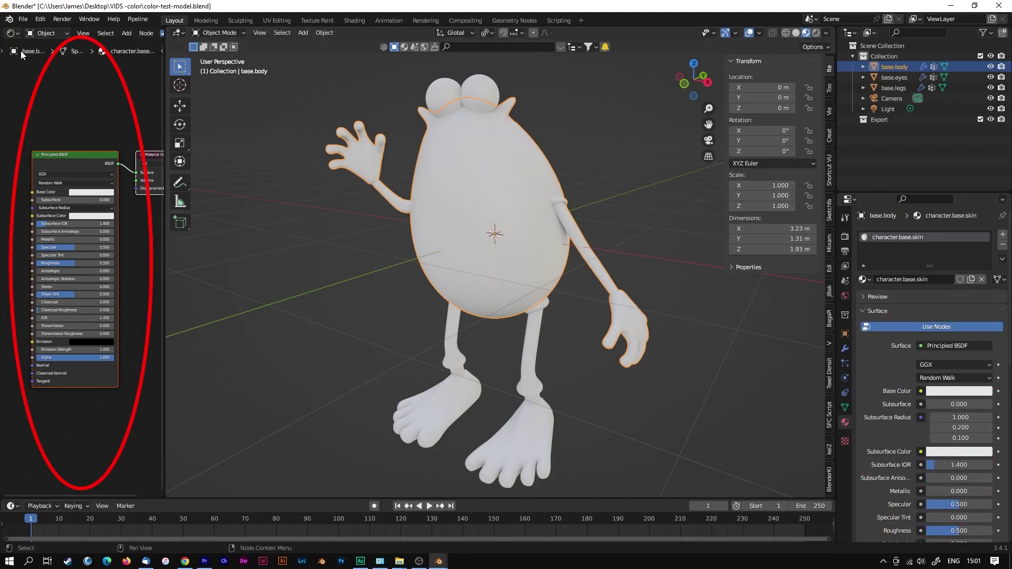
left_click(17, 34)
left_click(17, 34)
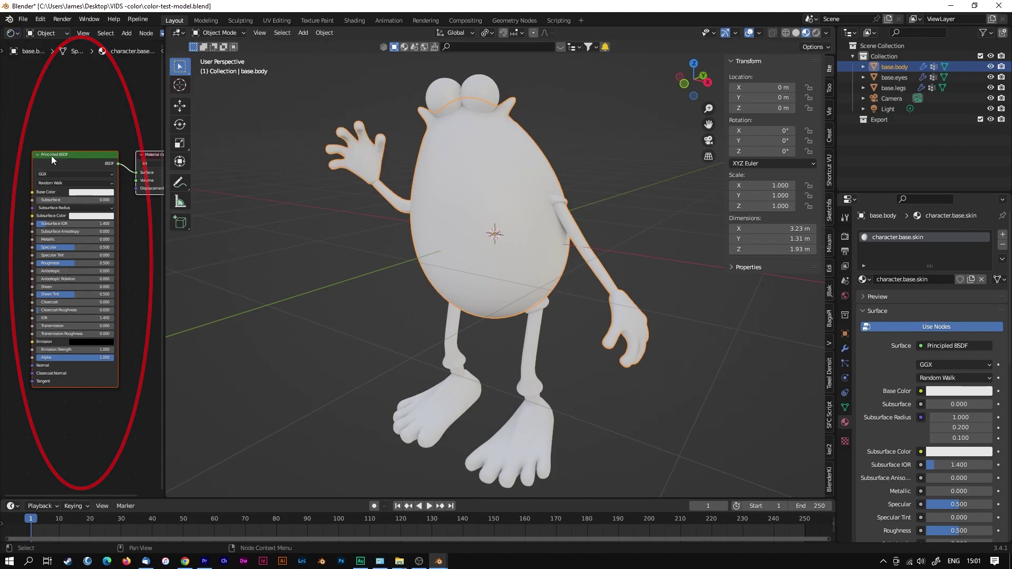
scroll(40, 157, "up", 3)
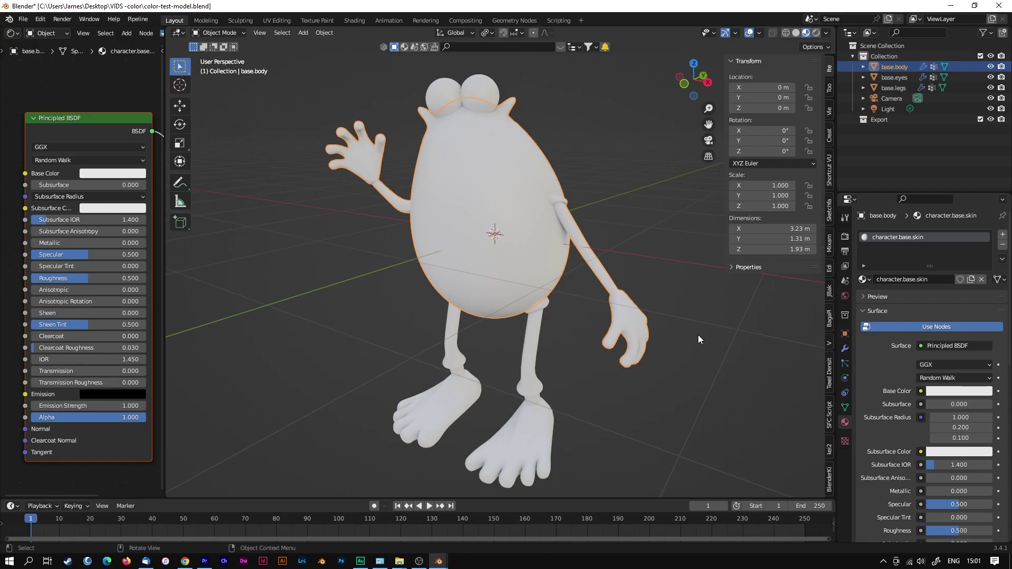
Step: Set the skin material's base color to a light peach with red 0.926, green 0.600 and blue 0.372
left_click(951, 391)
left_click(958, 391)
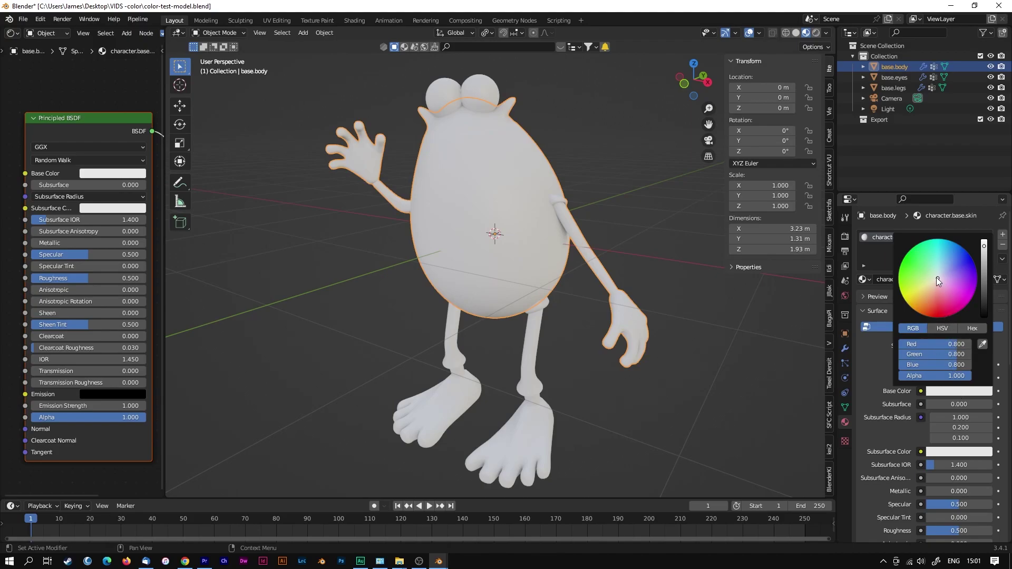
left_click(915, 290)
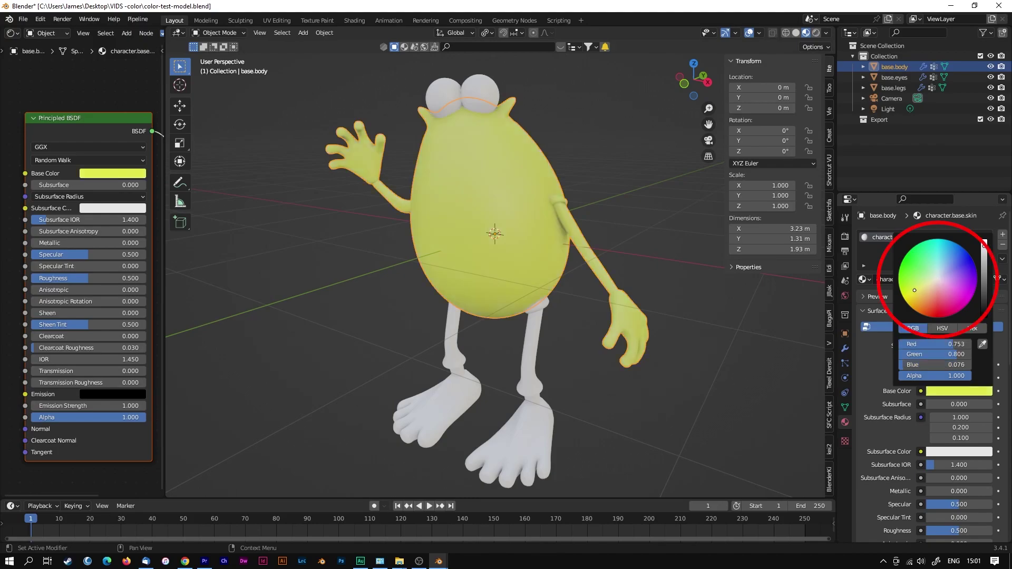
mouse_move(933, 295)
left_mouse_down()
mouse_move(922, 270)
mouse_move(961, 281)
mouse_move(950, 304)
mouse_move(933, 293)
left_mouse_up()
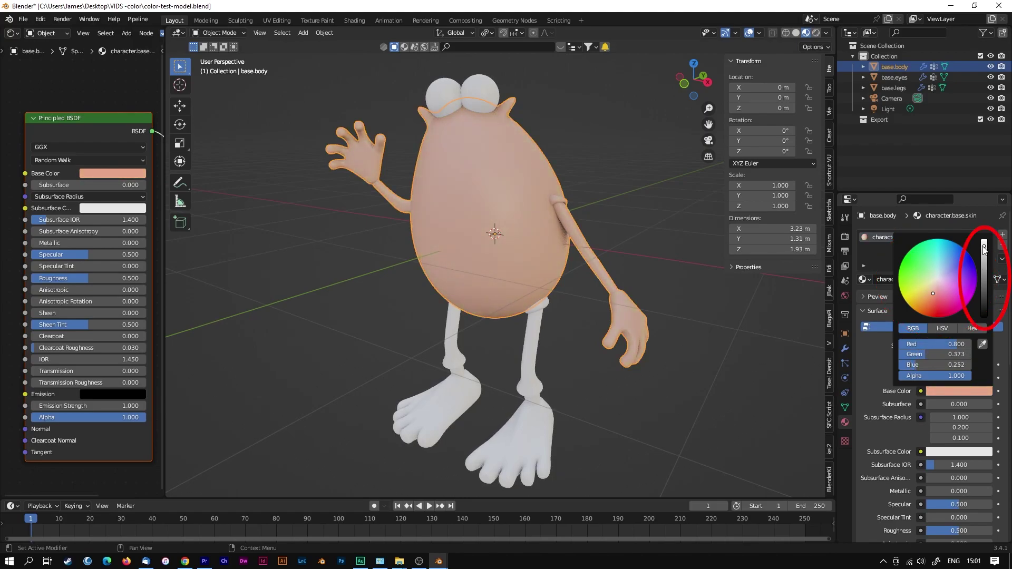
mouse_move(984, 247)
left_mouse_down()
mouse_move(984, 280)
mouse_move(984, 250)
left_mouse_up()
left_click_drag(984, 240, 984, 241)
left_click_drag(935, 291, 931, 289)
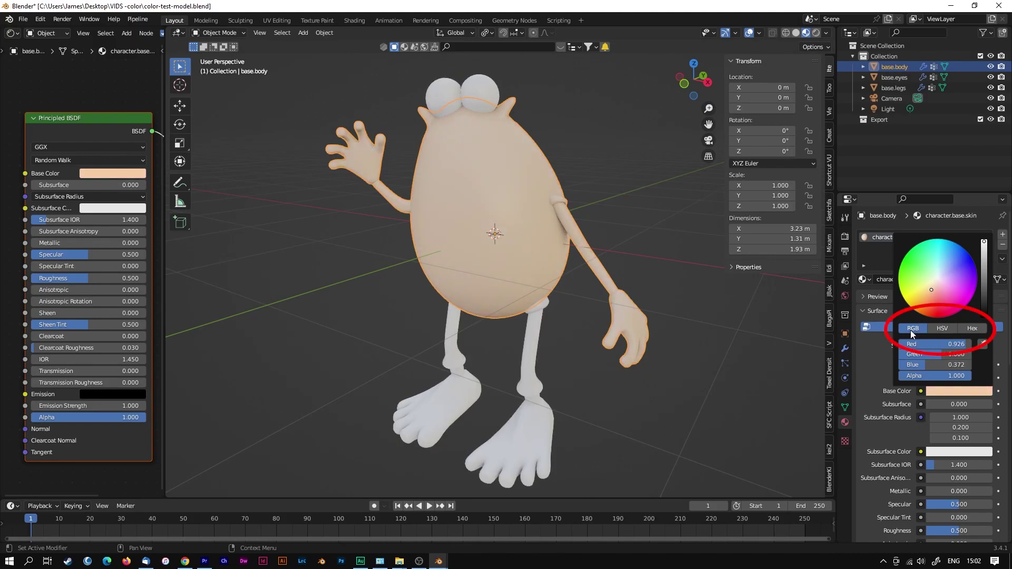
Step: Compare how the base color is expressed in RGB, HSV and Hex modes
left_click(939, 328)
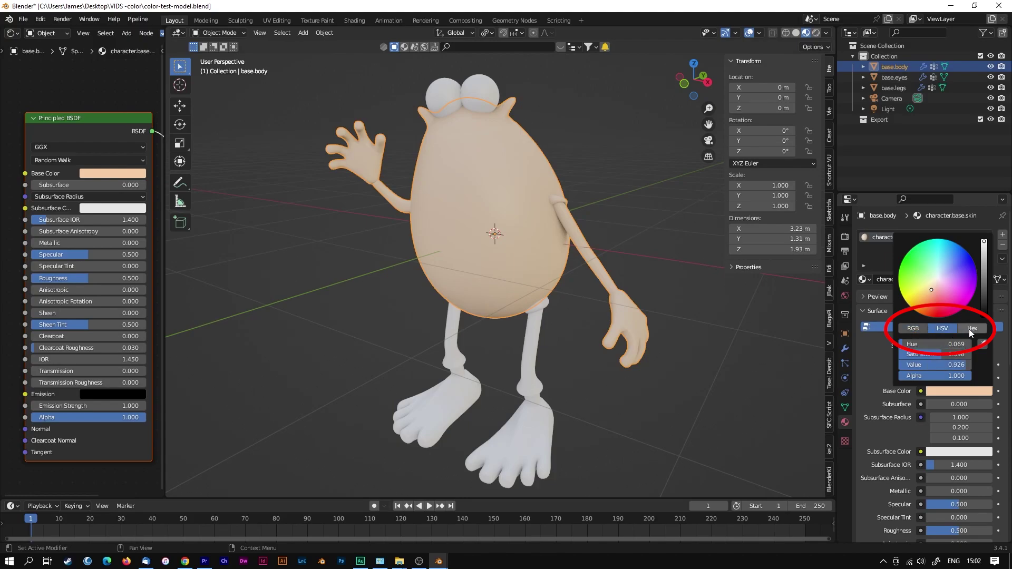
left_click(969, 329)
left_click(914, 329)
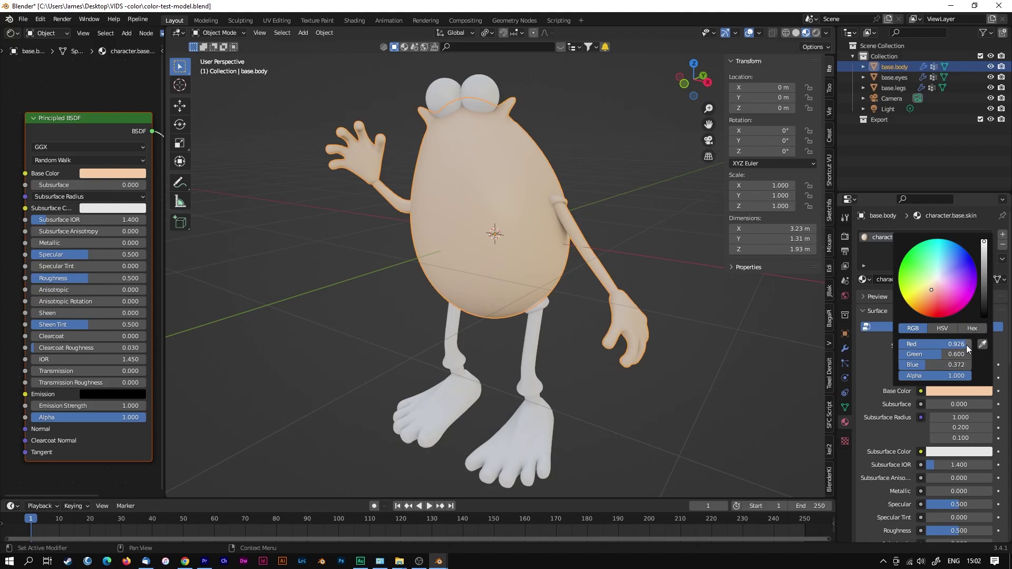
left_click(967, 329)
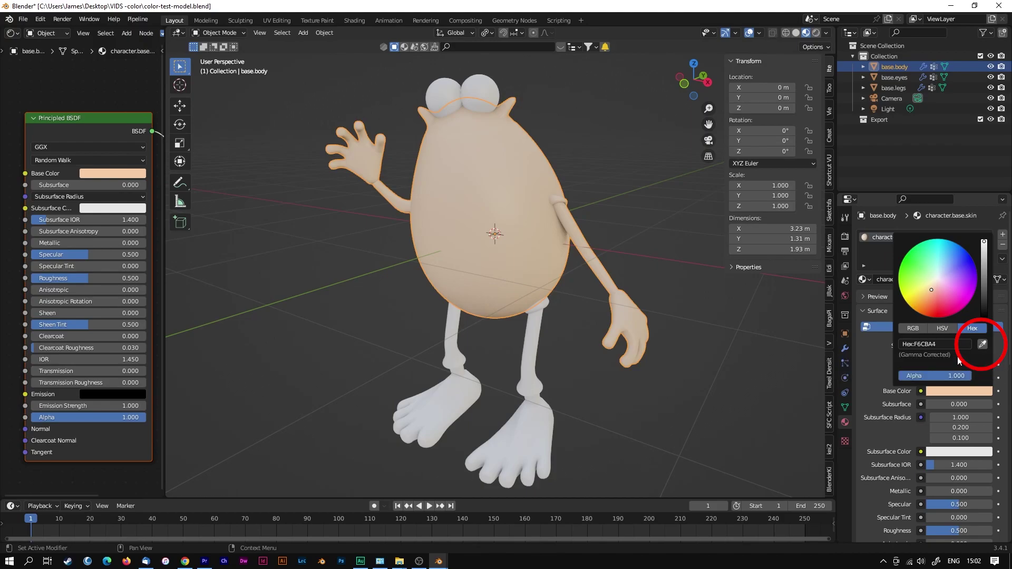
left_click(912, 329)
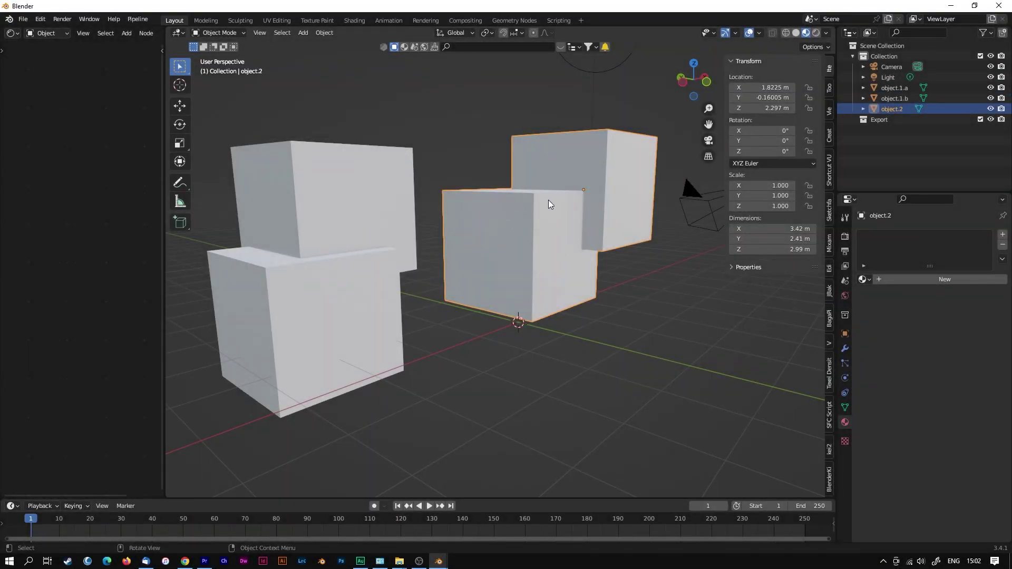
Step: Add a new material named Black to the object.1.a cube and darken its base color to black
left_click(336, 216)
left_click(326, 302)
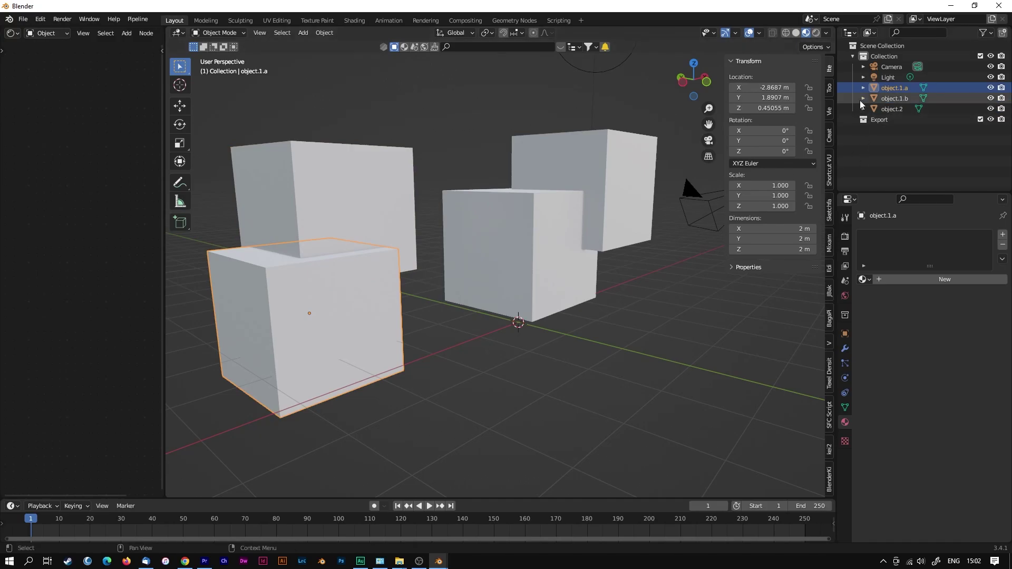
left_click(888, 99)
left_click(892, 89)
left_click(890, 99)
left_click(890, 87)
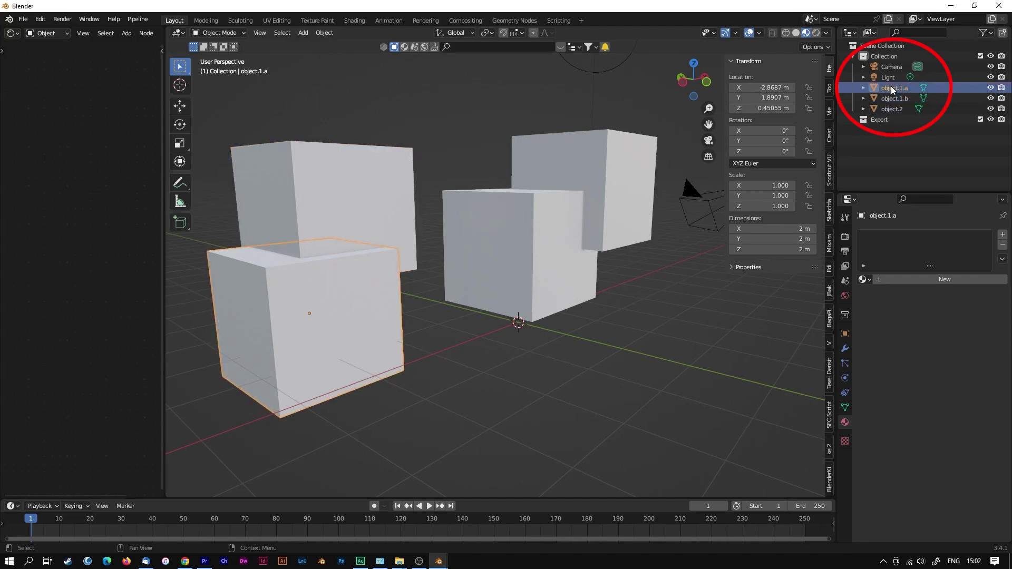
left_click(879, 280)
left_click(908, 279)
type("Black")
key("Return")
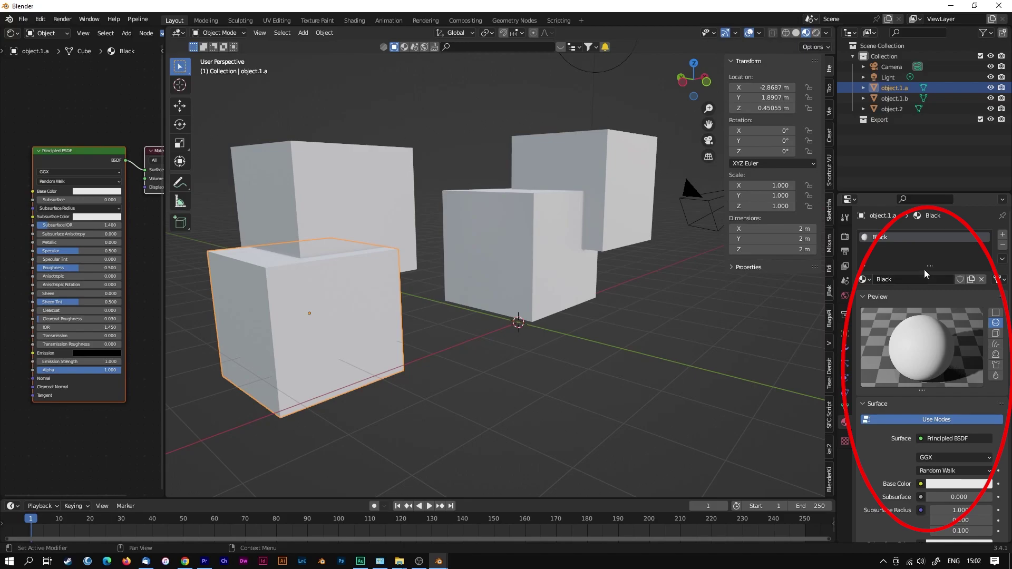
left_click(951, 483)
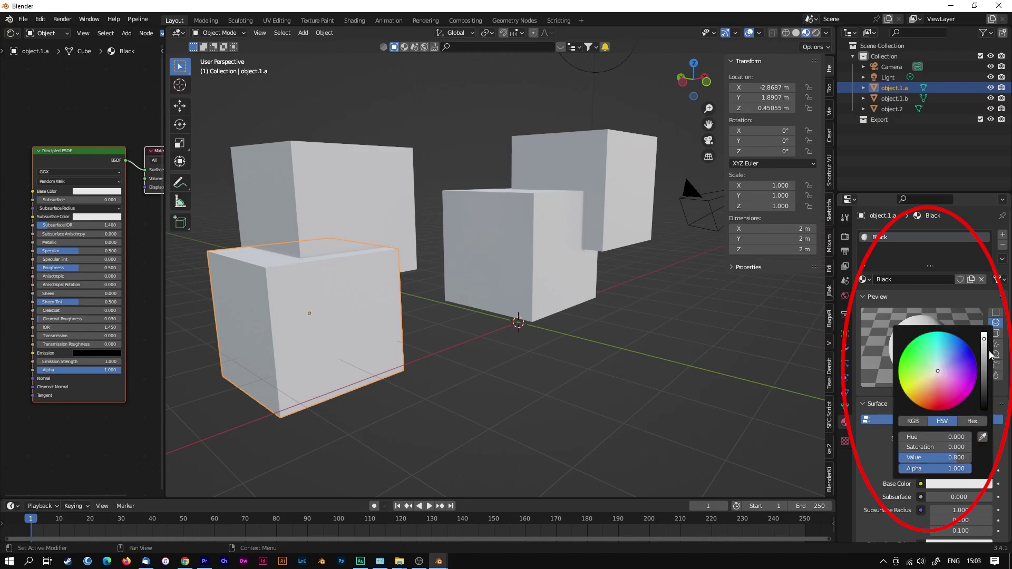
left_click_drag(983, 339, 984, 410)
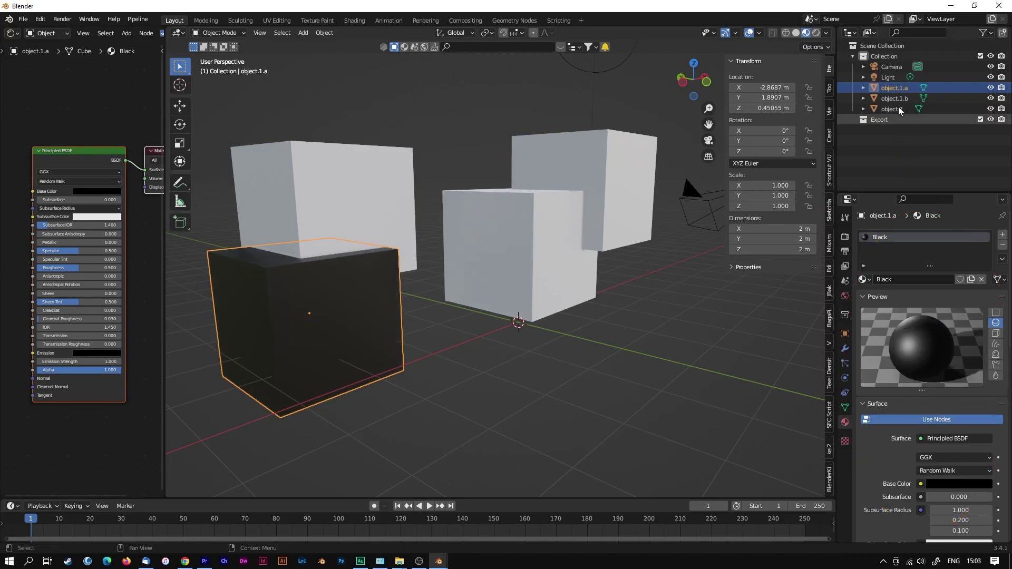
Step: Add a new material named brown to the object.1.b cube and give it a brown base color with hue 0.058 and saturation 0.807
left_click(897, 98)
left_click(899, 279)
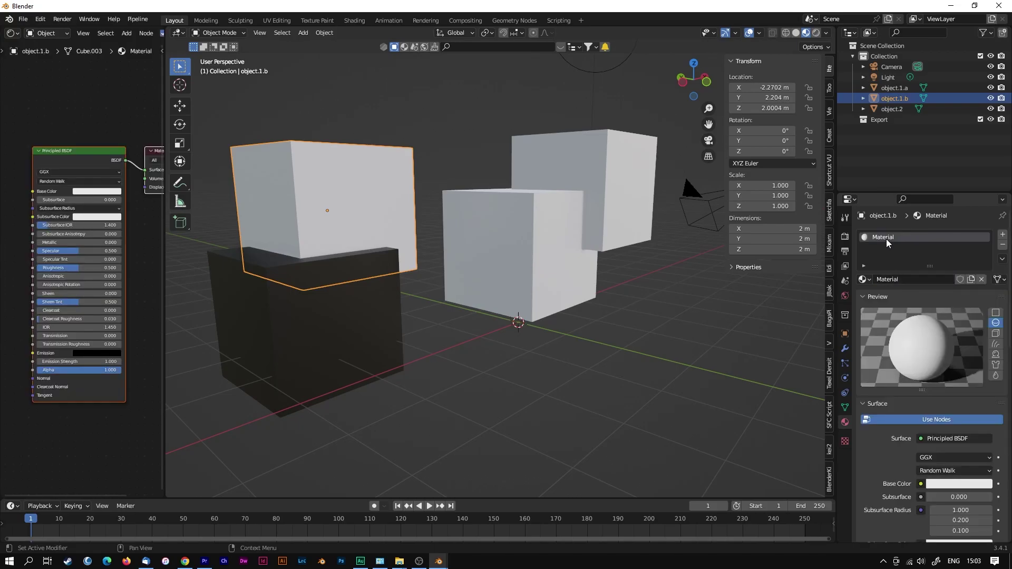
double_click(904, 278)
type("brown")
key("Return")
left_click(952, 483)
left_click(983, 395)
left_click_drag(941, 381, 926, 393)
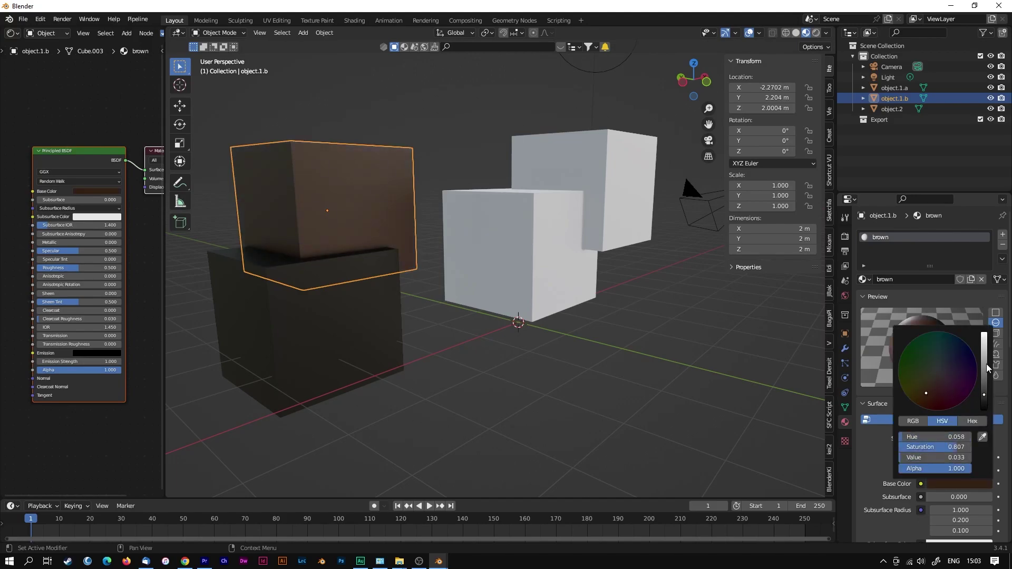
left_click(984, 364)
left_click(984, 371)
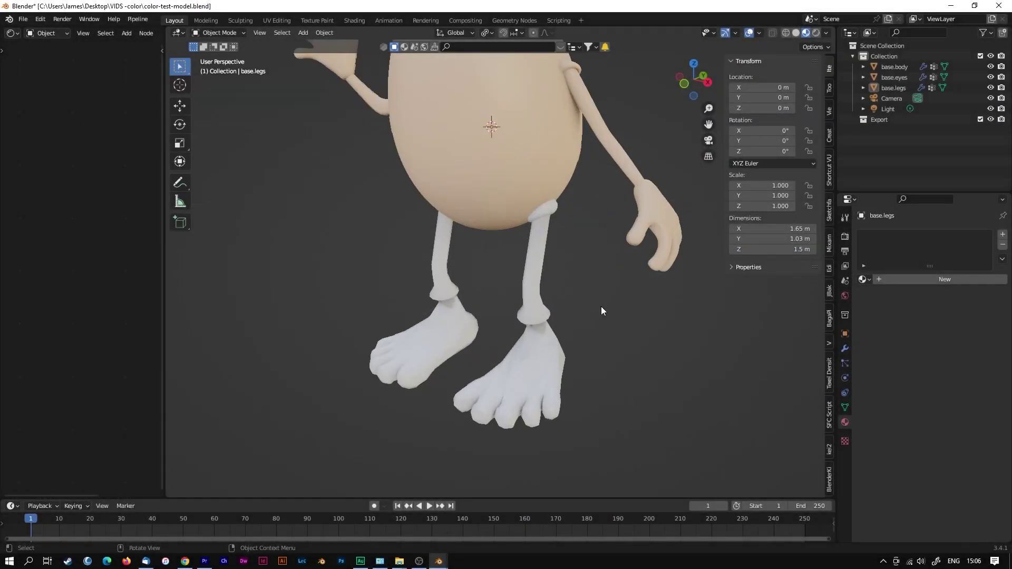
Step: Select the base.legs object in the character model and put it in Edit Mode
scroll(601, 306, "up", 3)
left_click(574, 314)
middle_click_drag(618, 331, 618, 327)
middle_click_drag(523, 379, 575, 354, "shift")
scroll(603, 346, "up", 1)
middle_click_drag(603, 320, 564, 327, "shift")
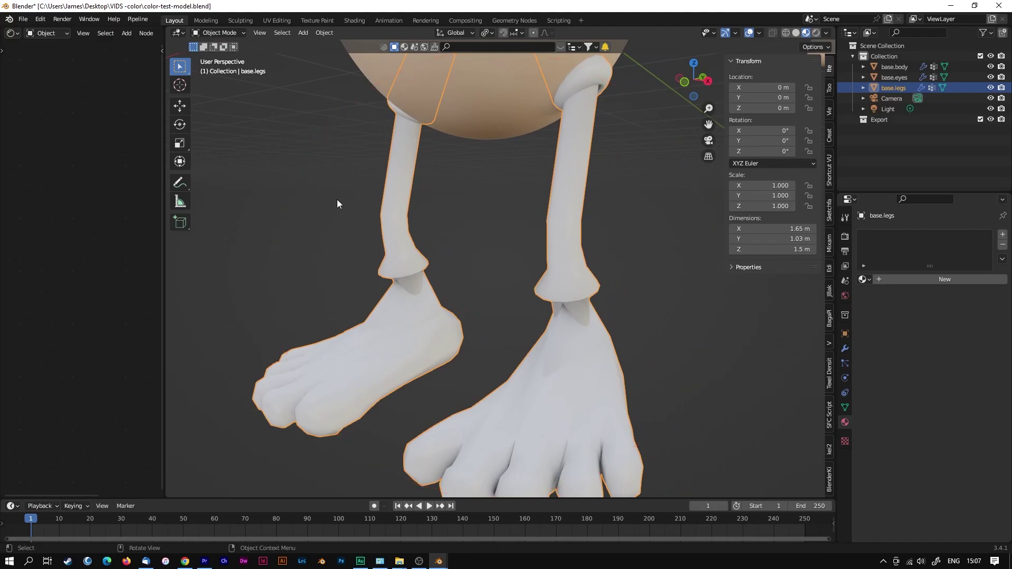
key("Tab")
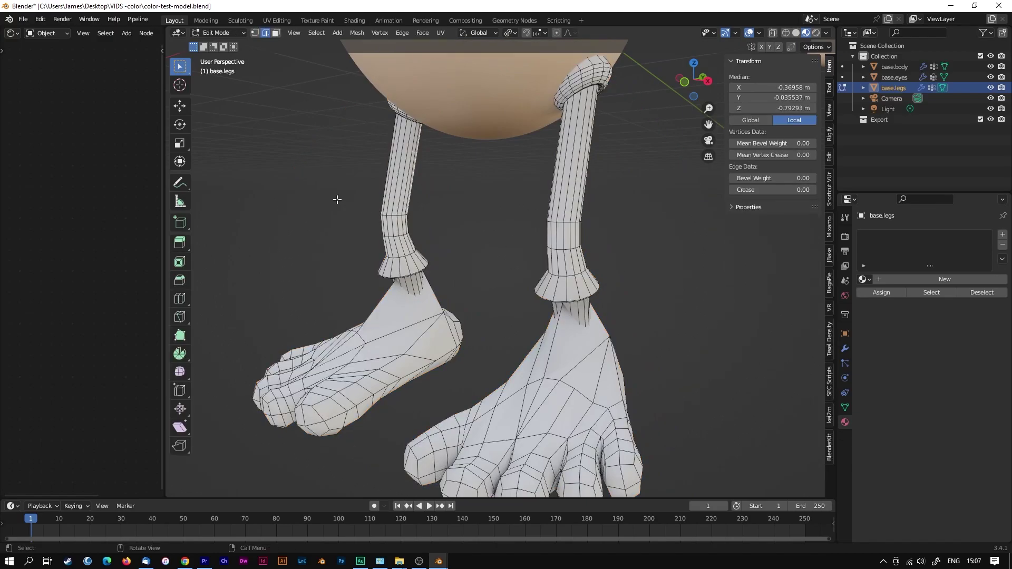
key("Tab")
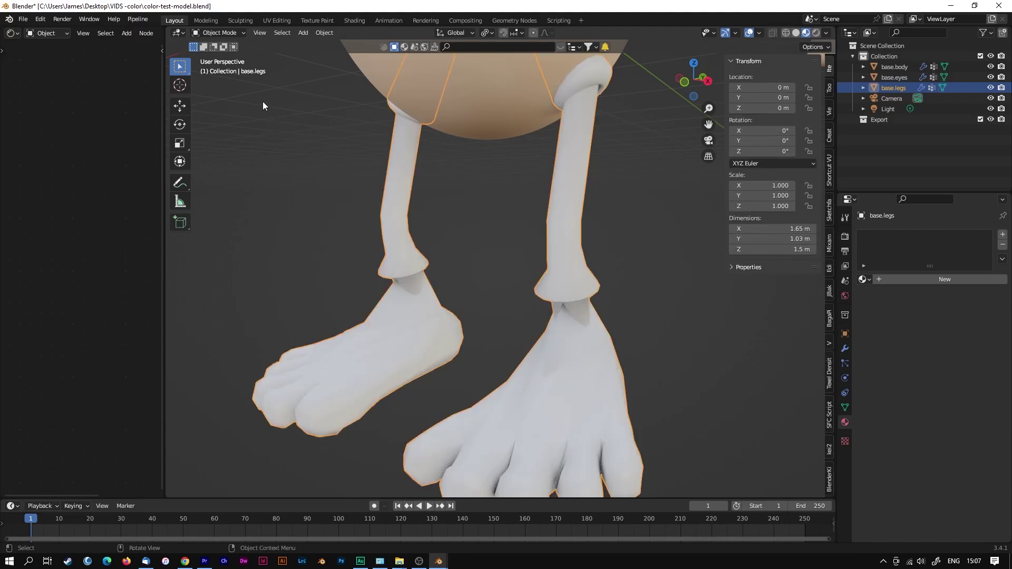
left_click(207, 32)
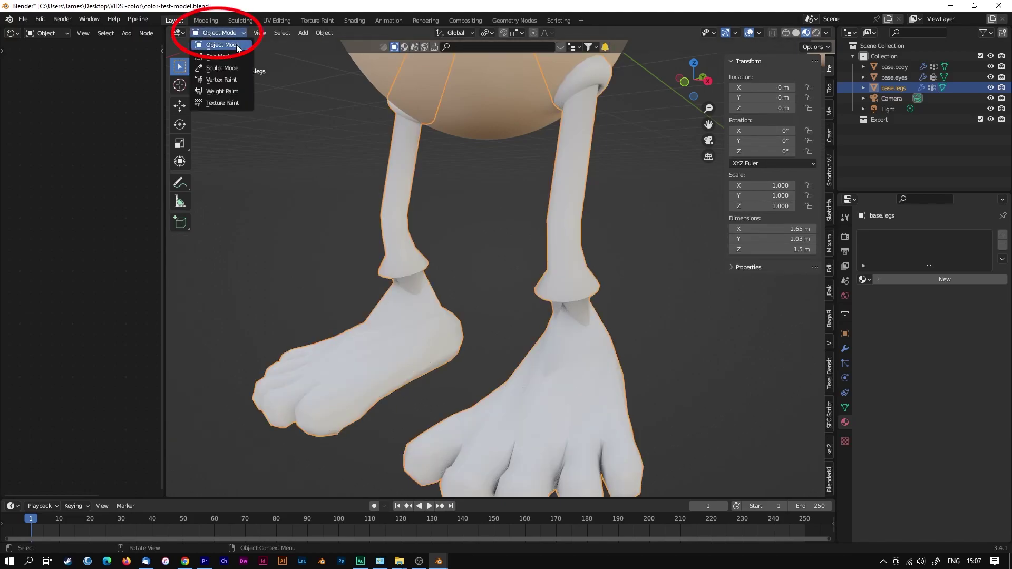
left_click(227, 57)
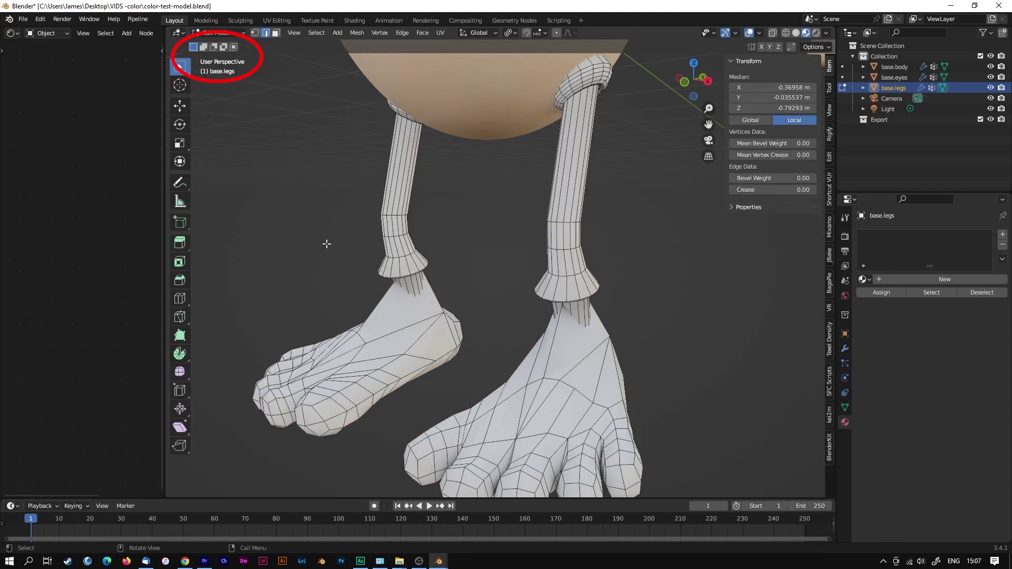
Step: Toggle the 3D viewport's toolbar off and back on
middle_click_drag(278, 280, 305, 286)
key("t")
key("t")
key("t")
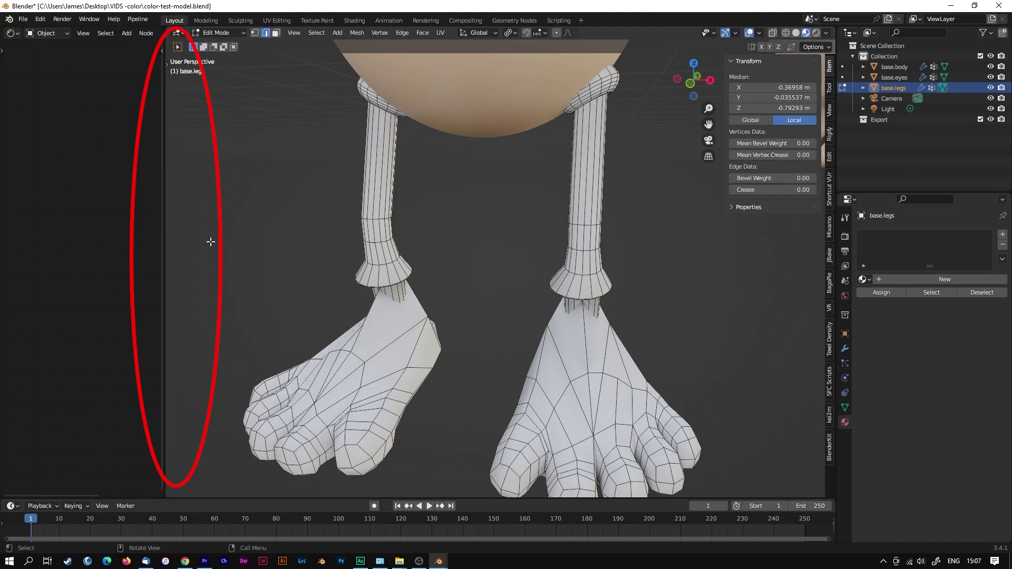
key("t")
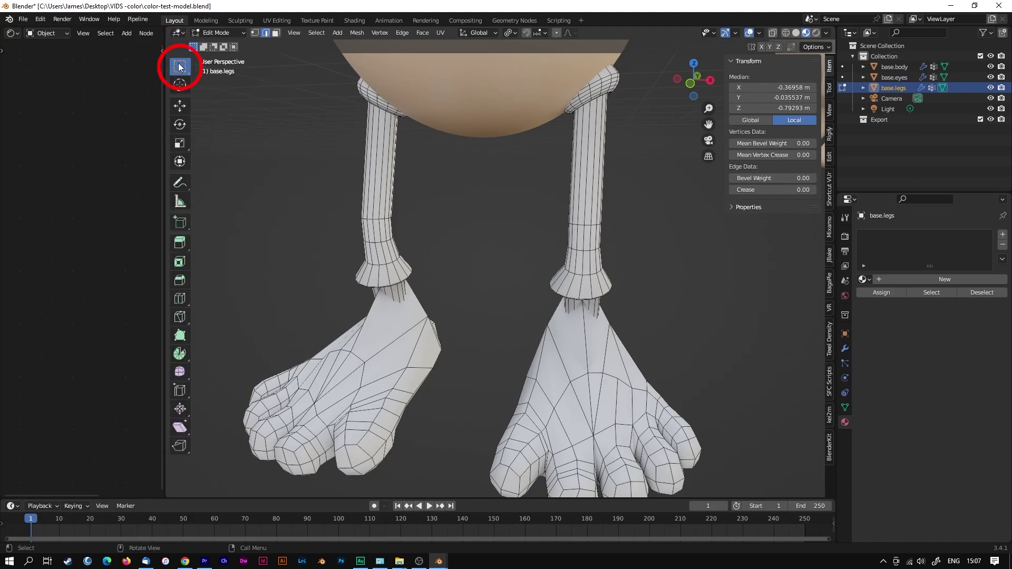
Step: Box-select the trouser faces of both legs of base.legs, from the upper legs down to the flared cuffs, on all sides
left_click_drag(339, 192, 431, 272)
left_click_drag(538, 191, 627, 285, "shift")
middle_click_drag(698, 305, 474, 284)
left_click_drag(363, 180, 471, 266, "shift")
left_click_drag(568, 190, 625, 257, "shift")
middle_click_drag(628, 257, 535, 249)
left_click_drag(599, 186, 656, 273, "shift")
middle_click_drag(648, 249, 611, 245)
left_click_drag(474, 191, 512, 251, "shift")
middle_click_drag(666, 254, 434, 261)
Step: Give base.legs the existing character.base.skin material and add a second, empty material slot
left_click(870, 279)
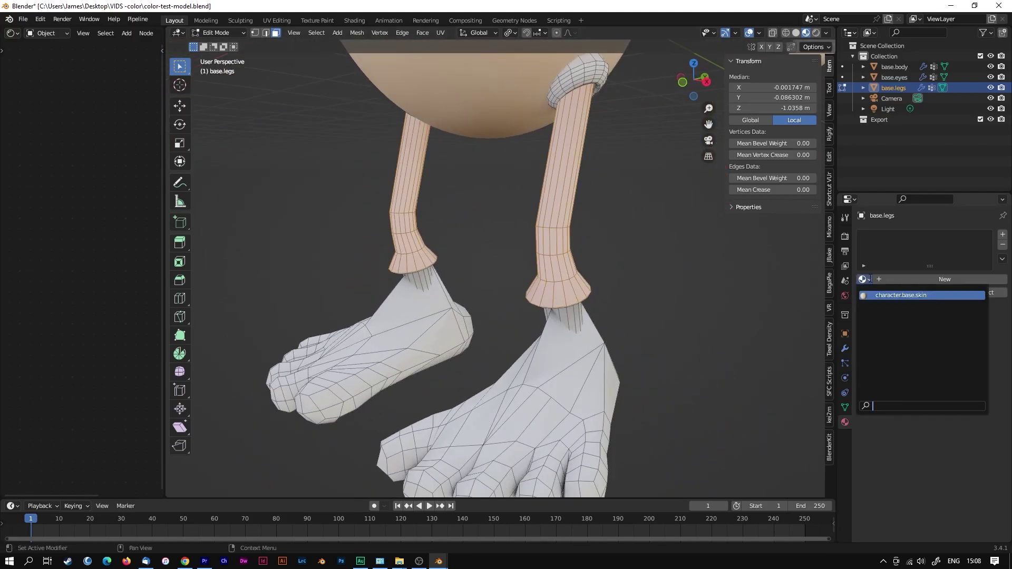
left_click(870, 279)
left_click(870, 279)
left_click(879, 301)
left_click(1003, 235)
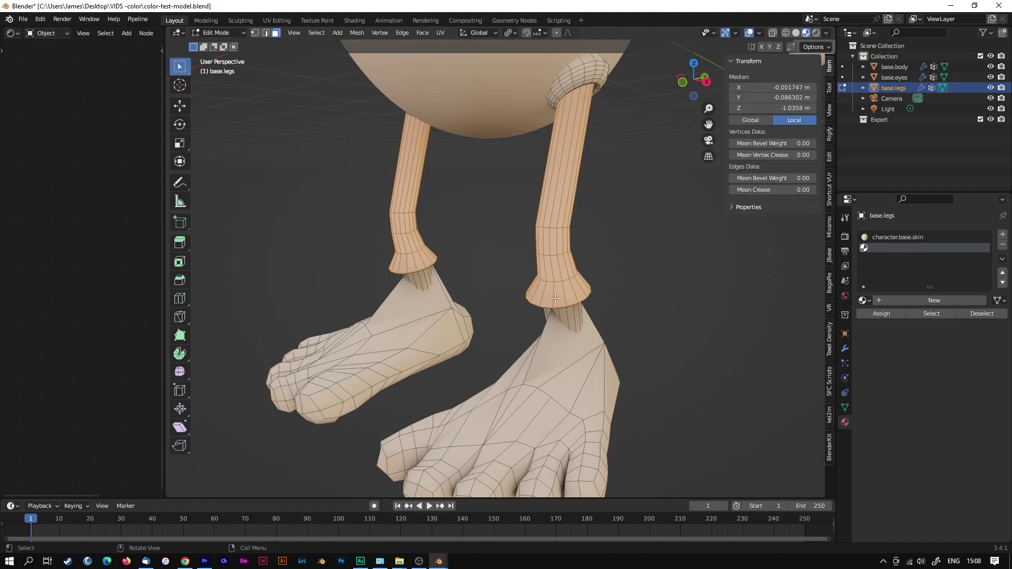
Step: Create a new material named character.trousers in the second slot of base.legs and give it a light blue base color
middle_click_drag(566, 311, 621, 305)
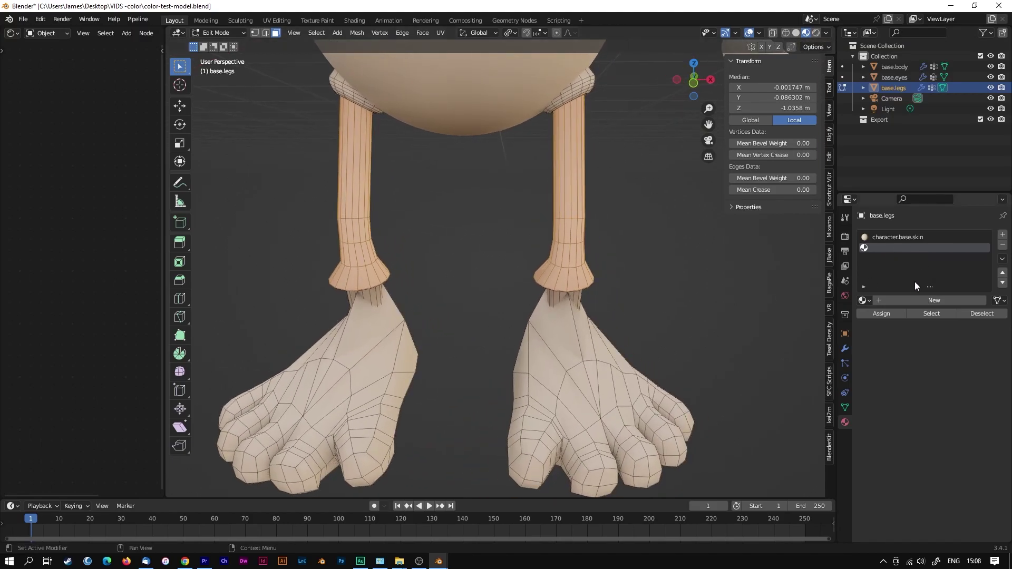
left_click(880, 299)
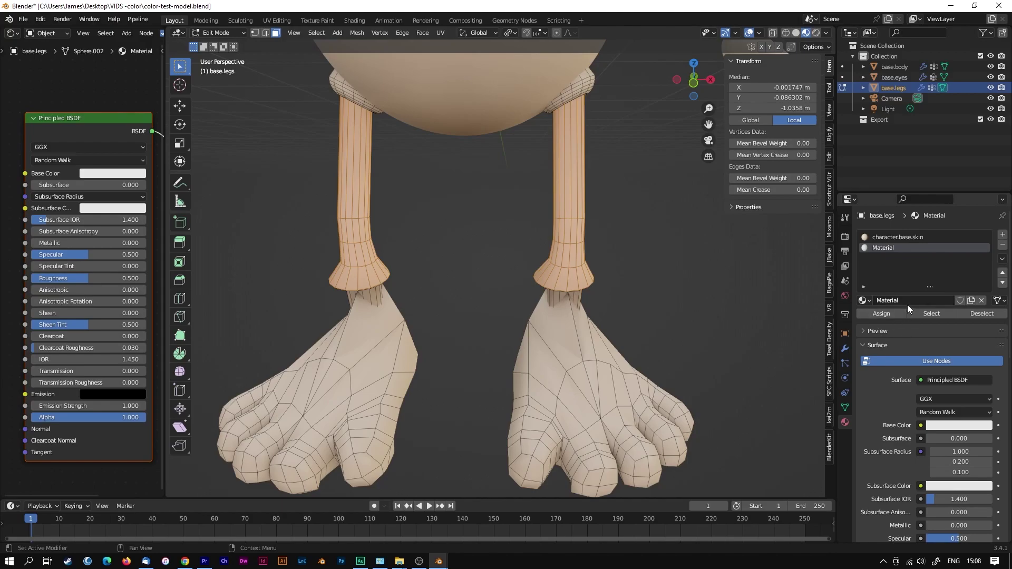
double_click(906, 300)
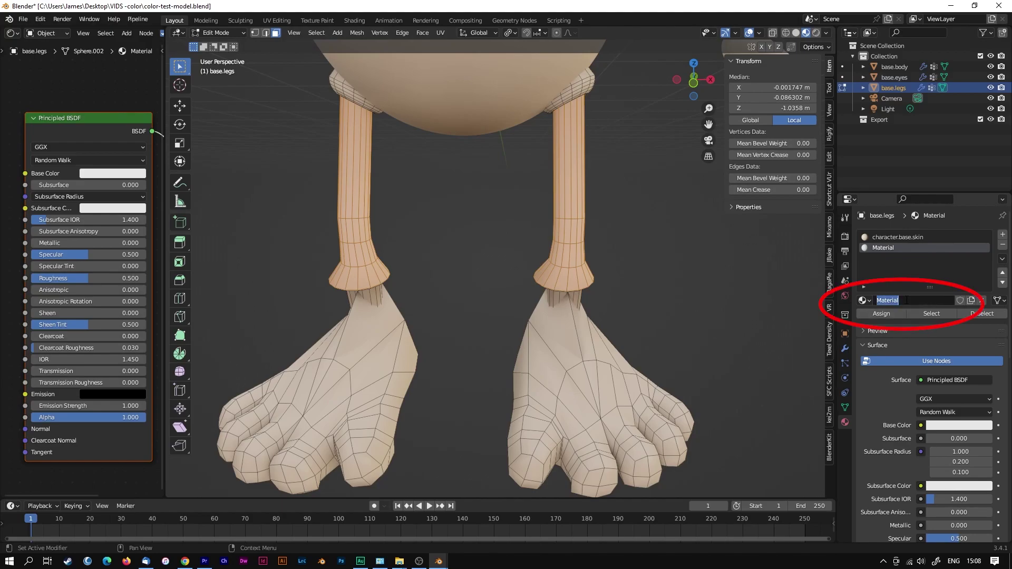
type("character.trousers")
key("Return")
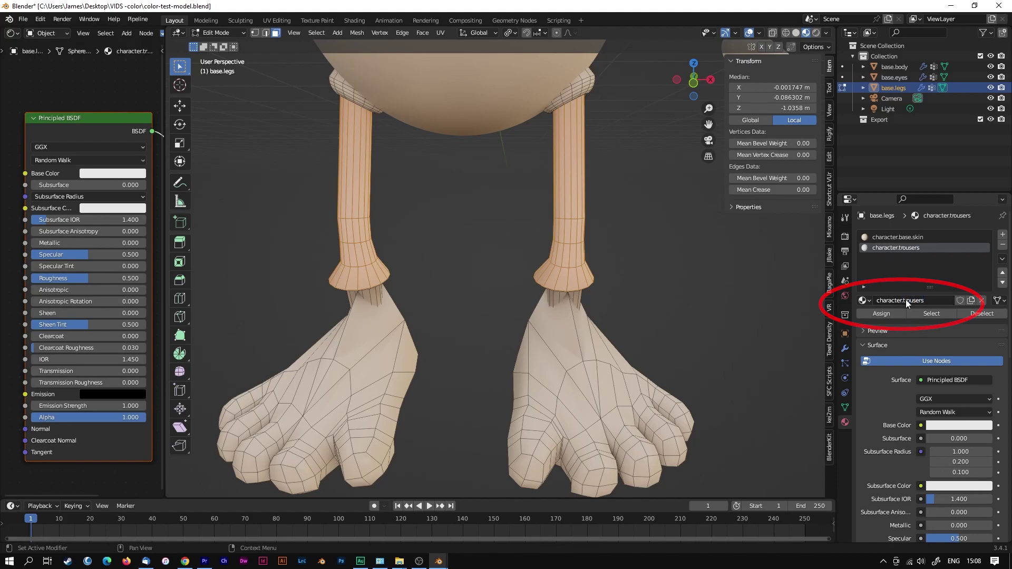
left_click(946, 424)
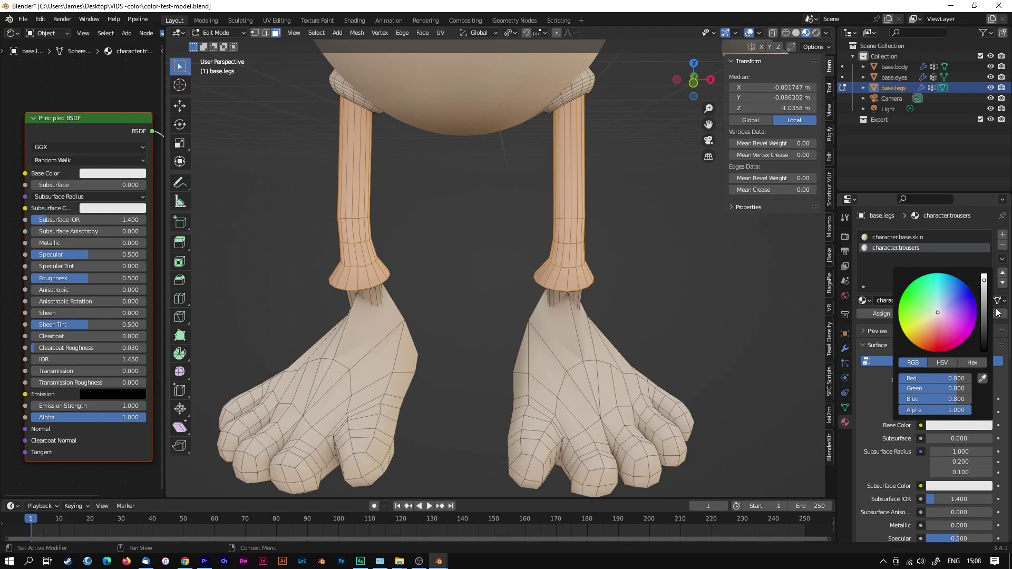
left_click(951, 299)
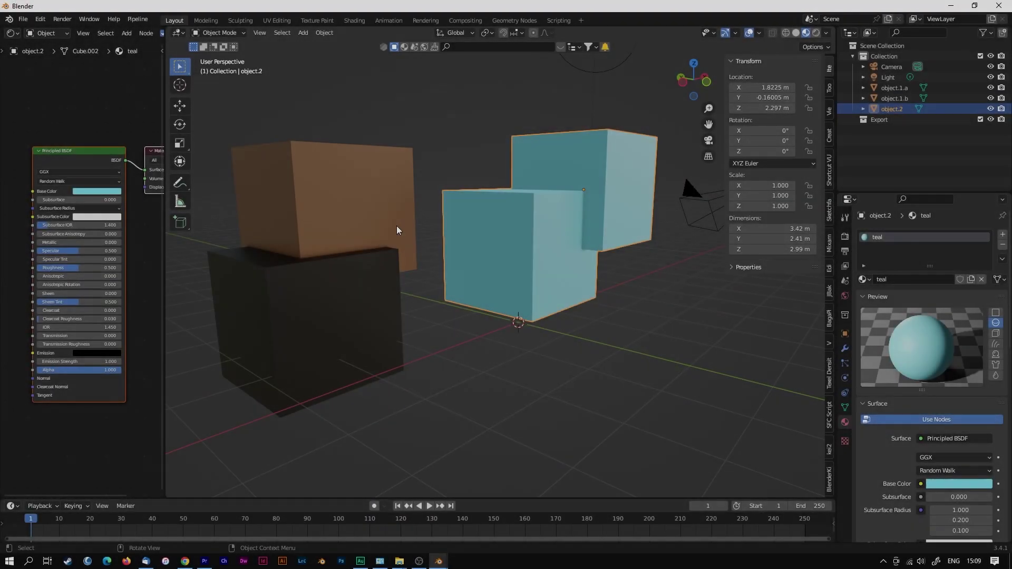
Step: Switch the brown object.1.b cube to the existing green material and from that to the existing red material
left_click(396, 232)
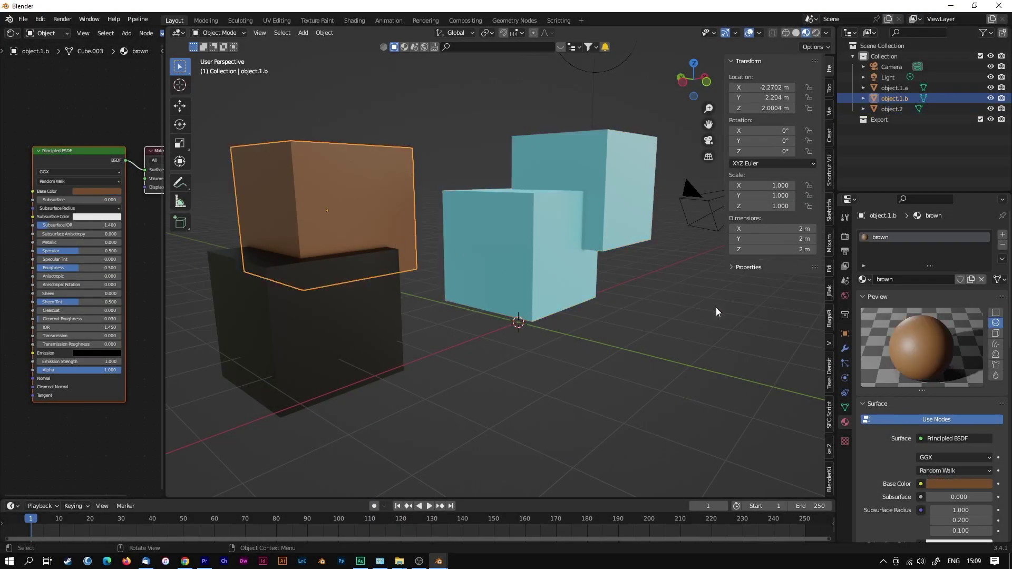
left_click(862, 279)
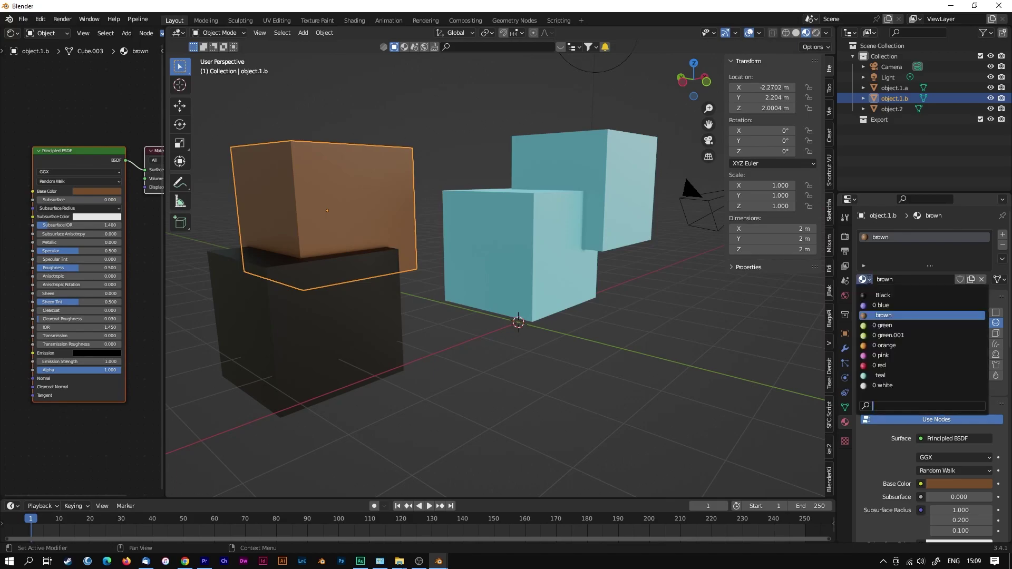
left_click(886, 326)
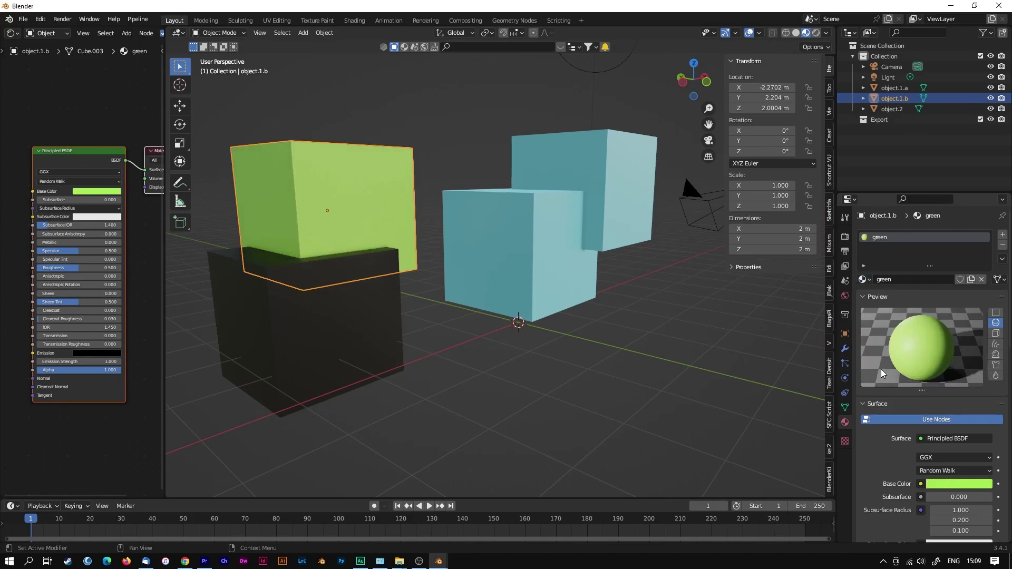
left_click(863, 280)
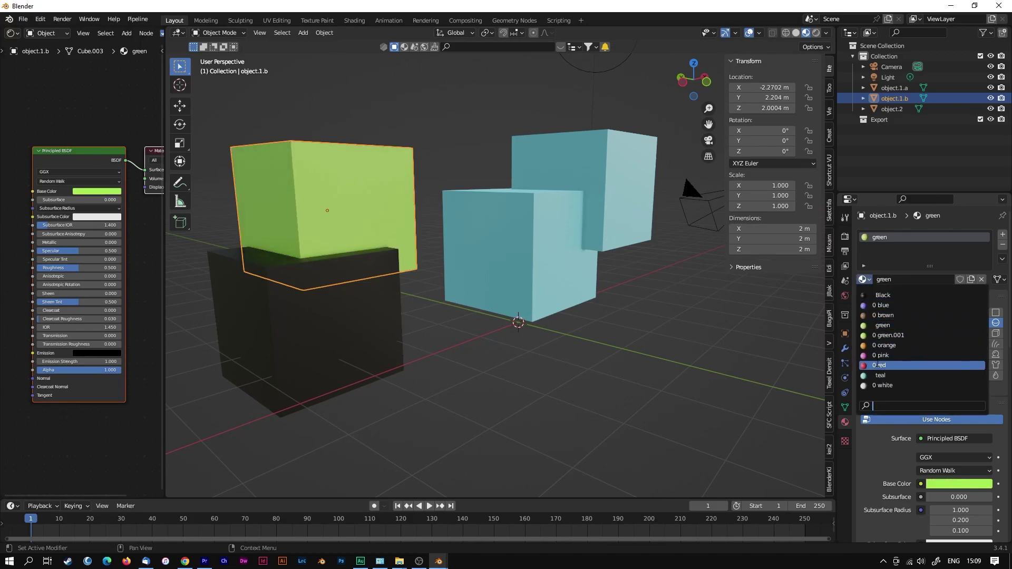
left_click(878, 365)
Step: Replace the Black material on the object.1.a cube with the existing orange material
left_click(379, 296)
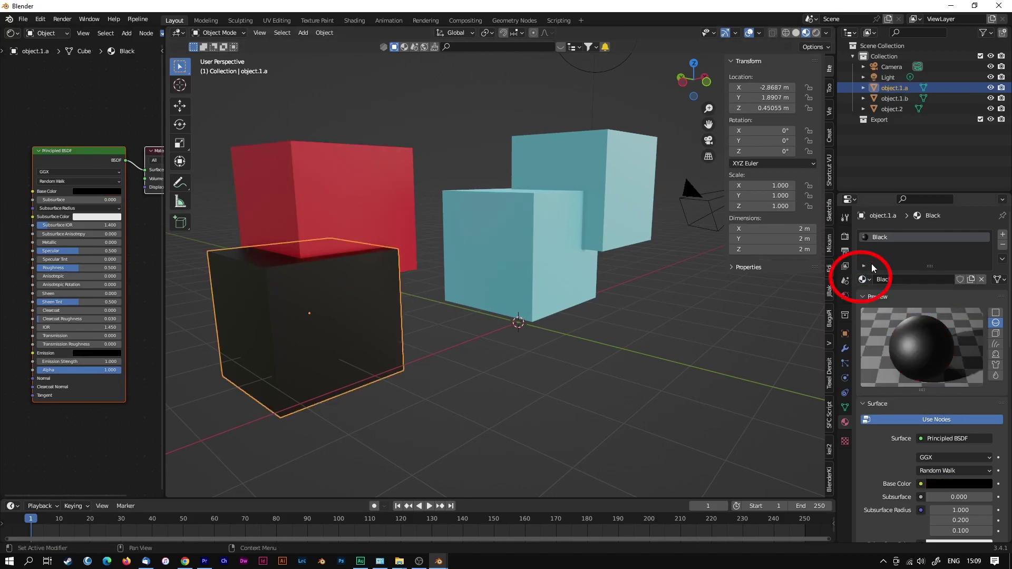
left_click(863, 279)
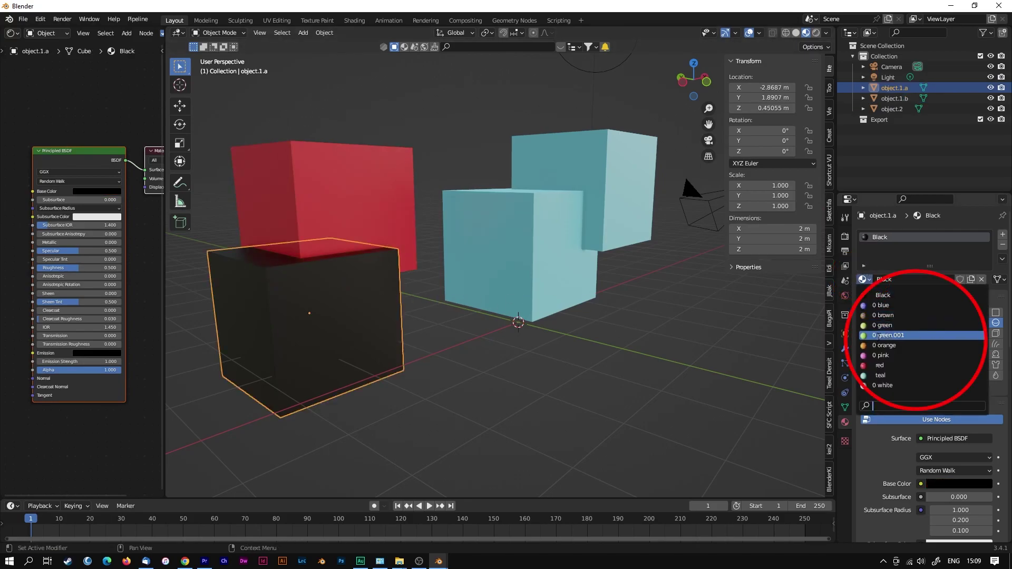
left_click(881, 344)
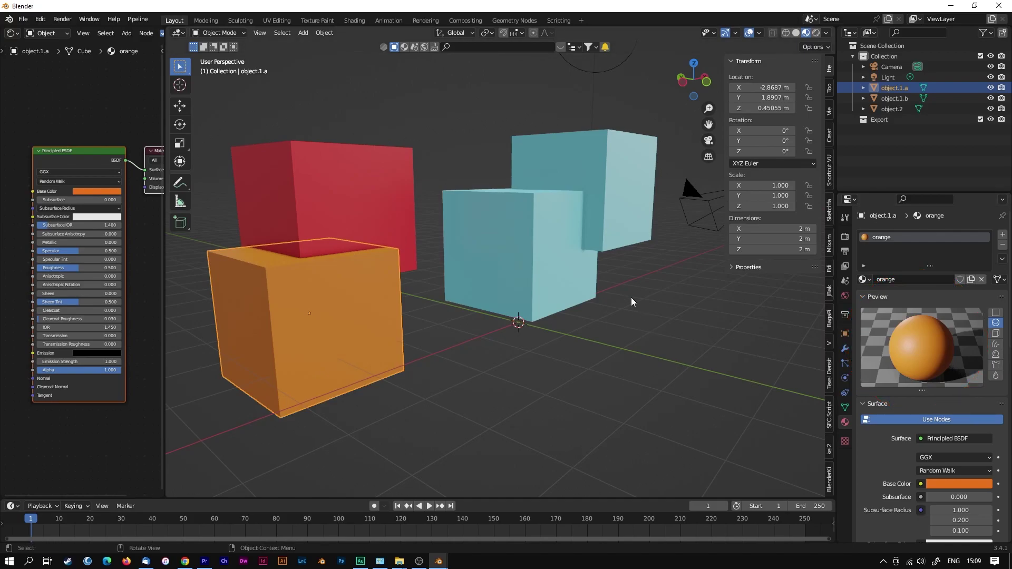
Step: Replace the teal material on object.2 with the existing orange material
left_click(526, 240)
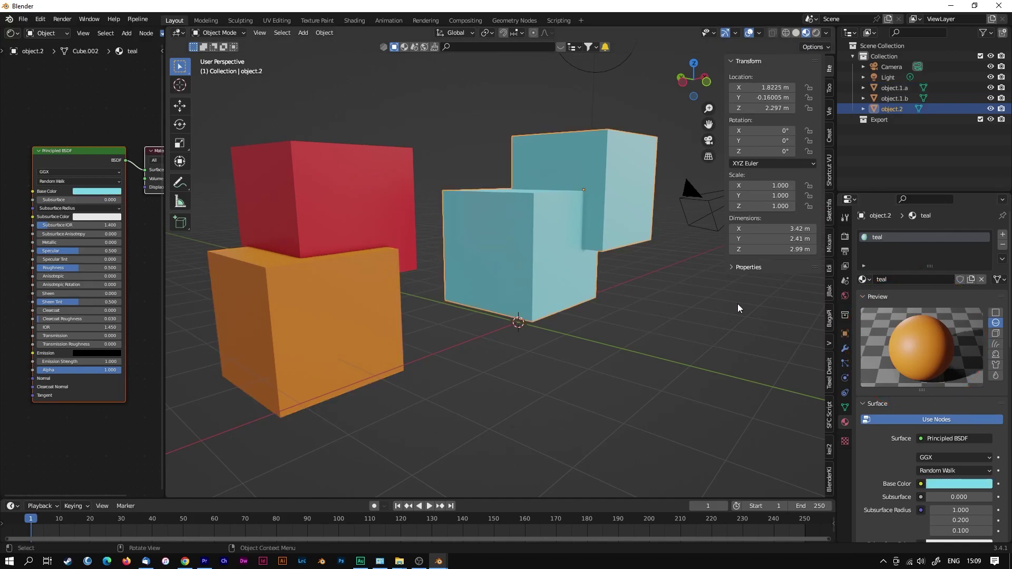
left_click(867, 280)
left_click(876, 345)
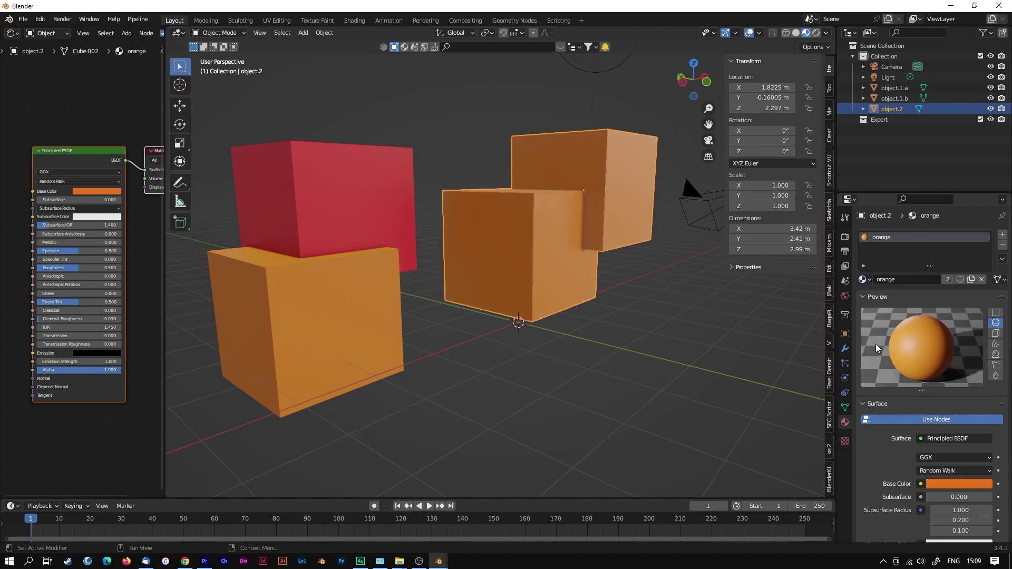
Step: Brighten the shared orange material's base color at hue 0.036 and saturation 1.000, and make a separate material copy for object.2
left_click(965, 484)
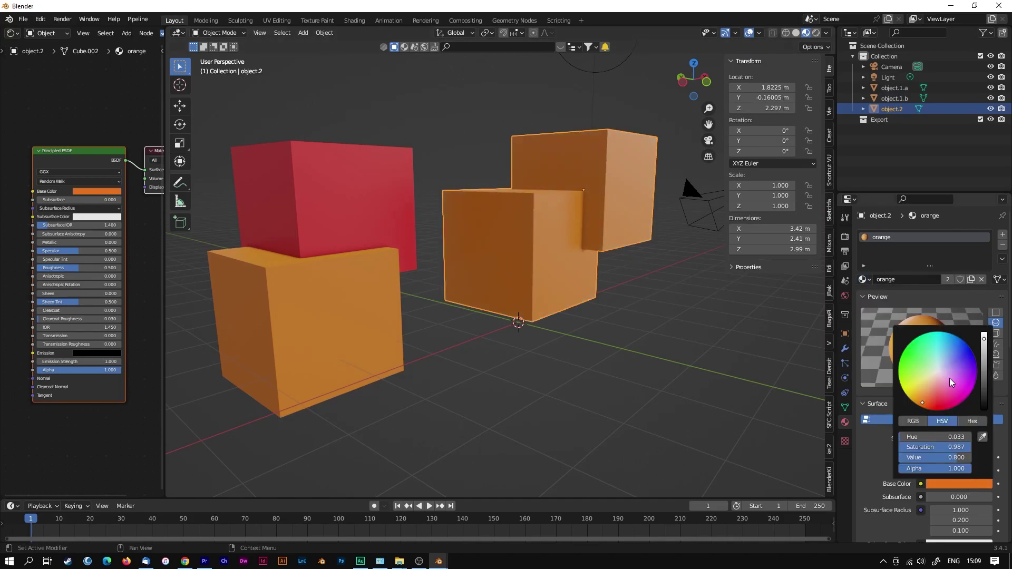
left_click(927, 393)
mouse_move(926, 393)
left_mouse_down()
mouse_move(931, 354)
mouse_move(904, 356)
mouse_move(902, 387)
mouse_move(918, 405)
left_mouse_up()
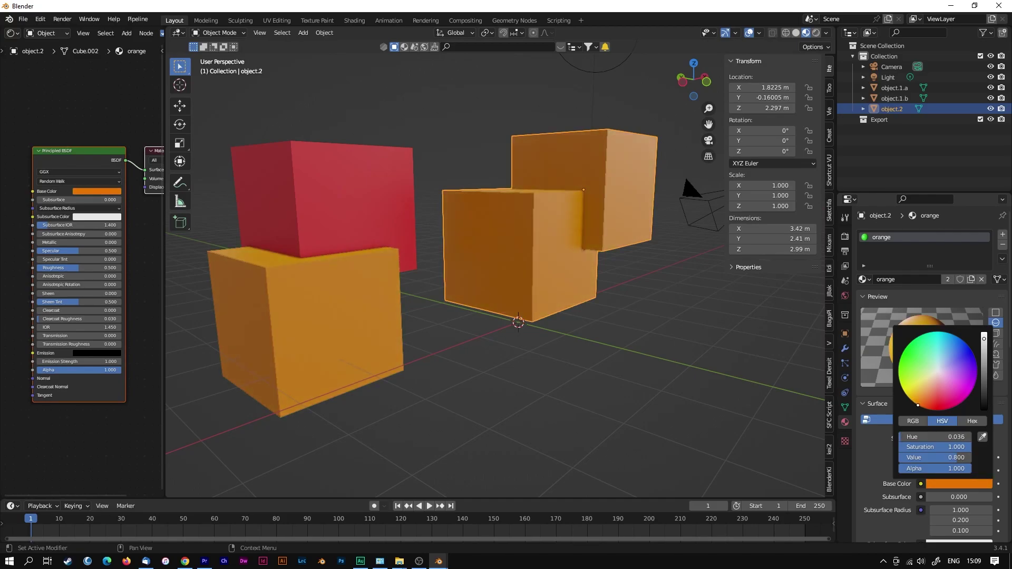
left_click_drag(984, 339, 984, 333)
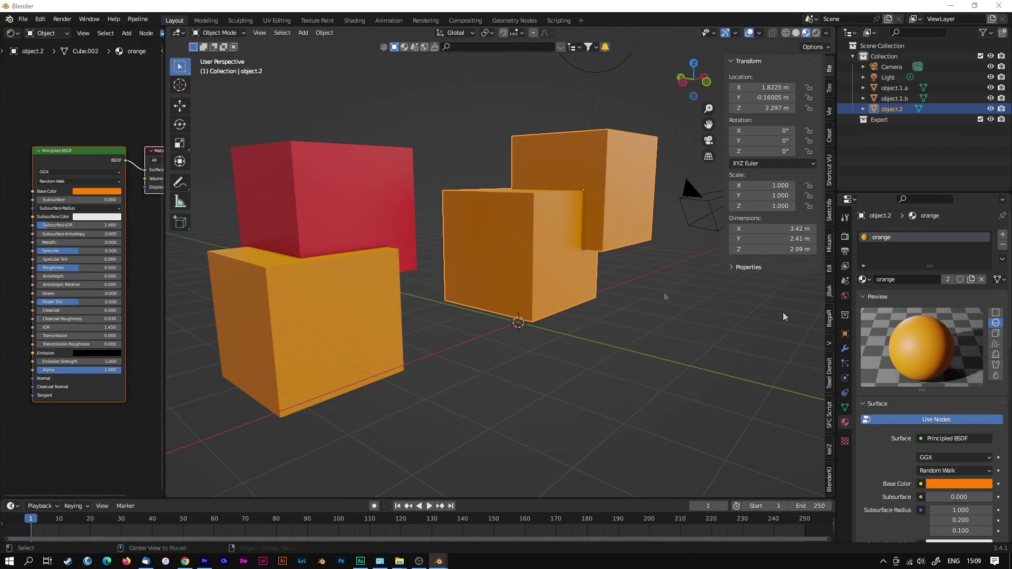
left_click(972, 279)
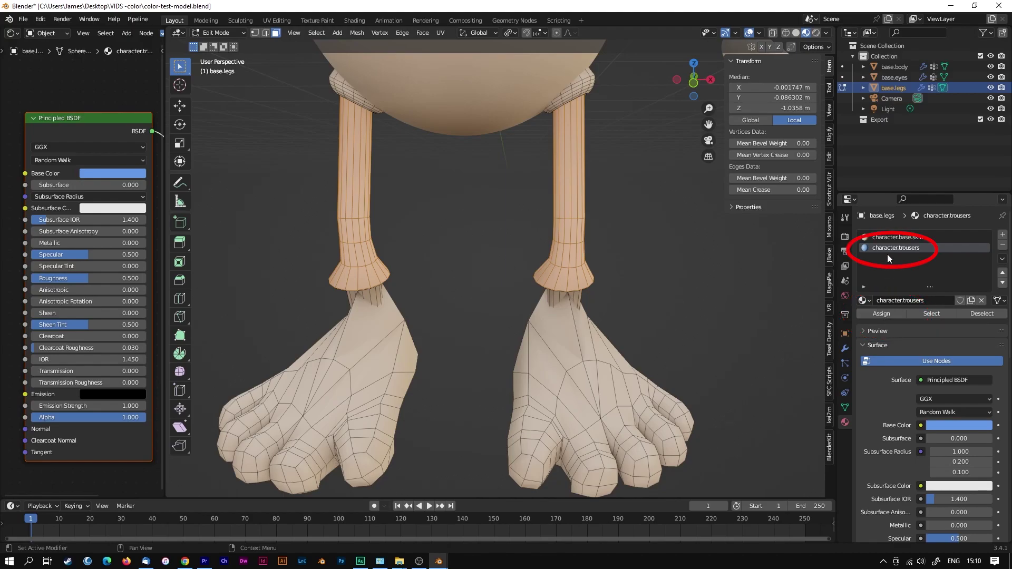
Step: Assign the character.trousers material to the selected leg faces of base.legs
left_click(879, 314)
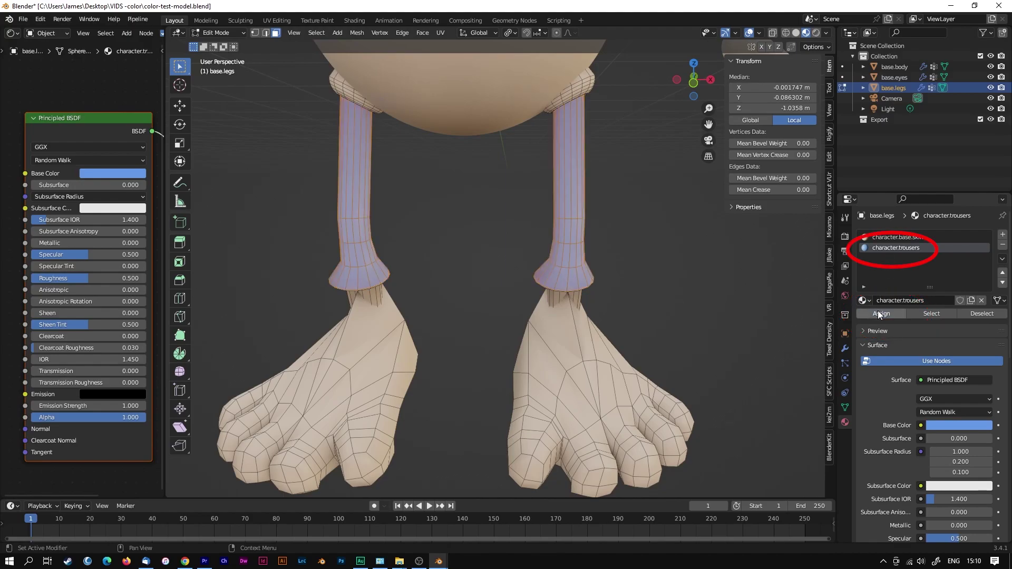
scroll(677, 306, "down", 4)
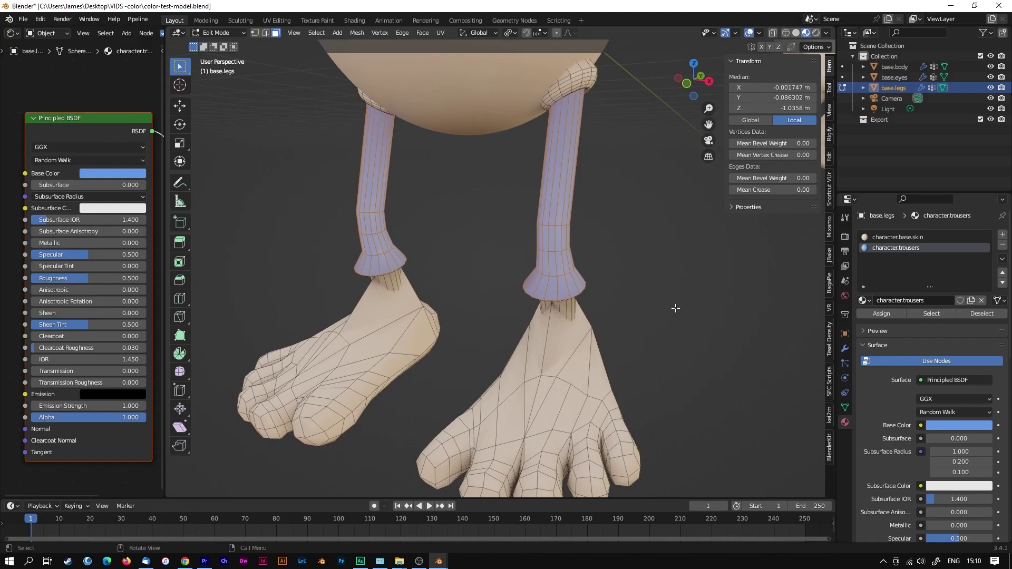
middle_click_drag(601, 248, 611, 279, "shift")
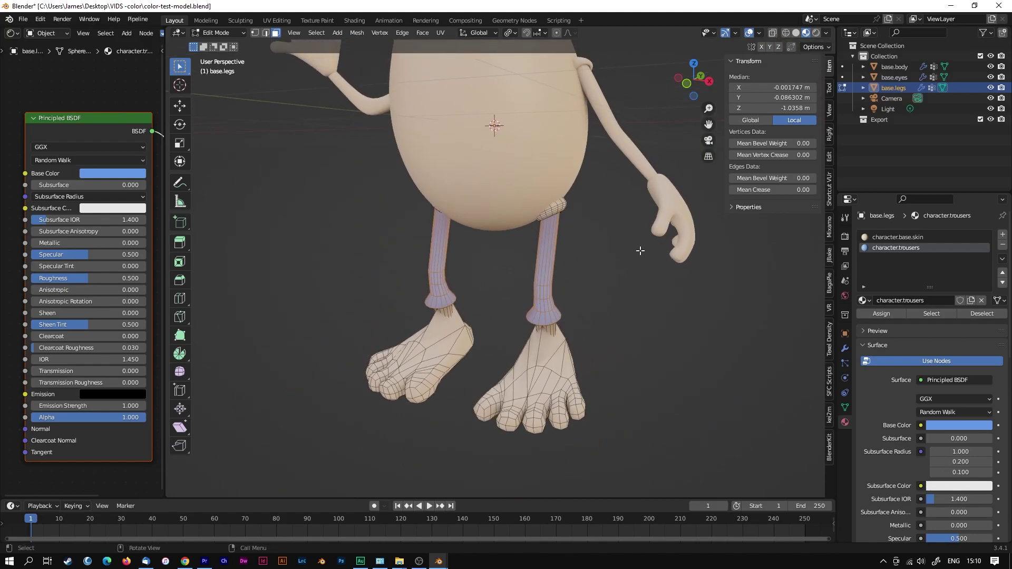
key("Tab")
middle_click_drag(586, 285, 790, 287)
scroll(557, 237, "up", 3)
key("Tab")
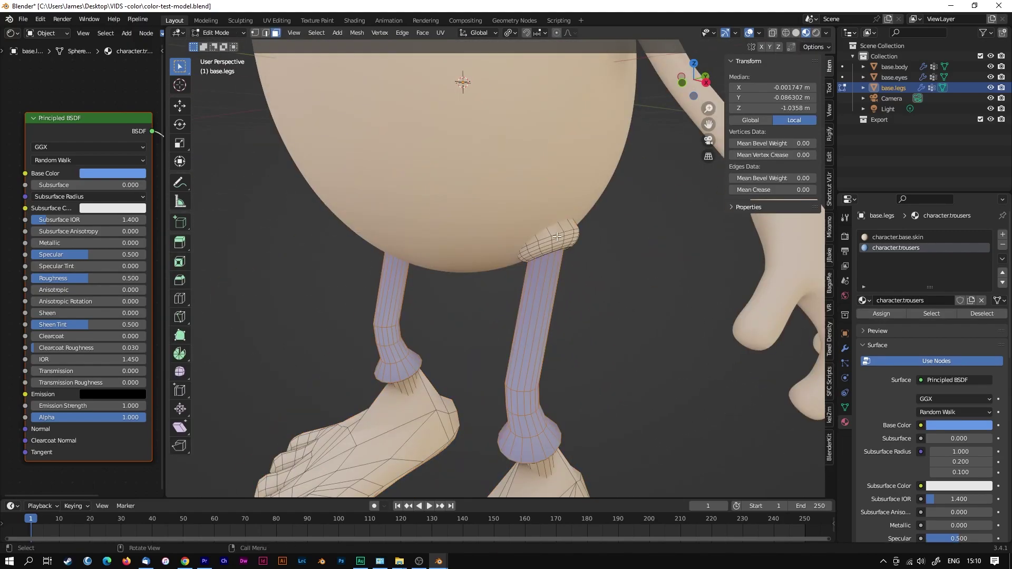
Step: Select the remaining trouser faces, including the rounded upper leg ends, assign character.trousers to them and leave Edit Mode
left_click(556, 237)
middle_click_drag(425, 255, 580, 253)
key("ctrl+l")
middle_click_drag(485, 369, 504, 224, "shift")
left_click(463, 340, "alt+shift")
left_click(896, 248)
left_click(881, 314)
scroll(566, 231, "down", 4)
key("Tab")
Step: Add a material slot with character.trousers to base.body, assign it to the arm faces and leave Edit Mode
left_click(560, 230)
key("Tab")
middle_click_drag(474, 290, 558, 308)
left_click(1003, 234)
left_click(864, 301)
left_click(881, 314)
middle_click_drag(622, 289, 600, 260)
key("Tab")
Step: Put base.eyes in Edit Mode and box-select the pupil faces in the center of both eyes
left_click(527, 132)
key("Tab")
middle_click_drag(553, 158, 561, 251, "shift")
scroll(561, 250, "up", 6)
left_click_drag(350, 178, 380, 208)
left_click_drag(497, 163, 522, 187, "shift")
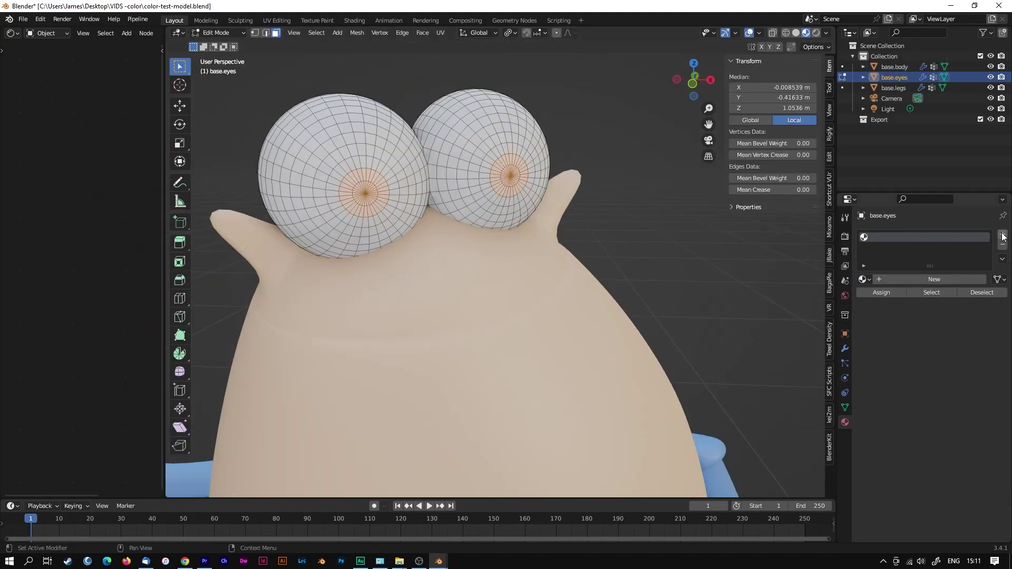
Step: Set up two material slots on base.eyes, with a copy of character.base.skin renamed character.base.eye.white and colored white in the first
left_click(1002, 235)
left_click(906, 237)
left_click(866, 300)
left_click(897, 316)
left_click(971, 300)
double_click(904, 237)
left_click_drag(938, 237, 913, 237)
type("eye.white")
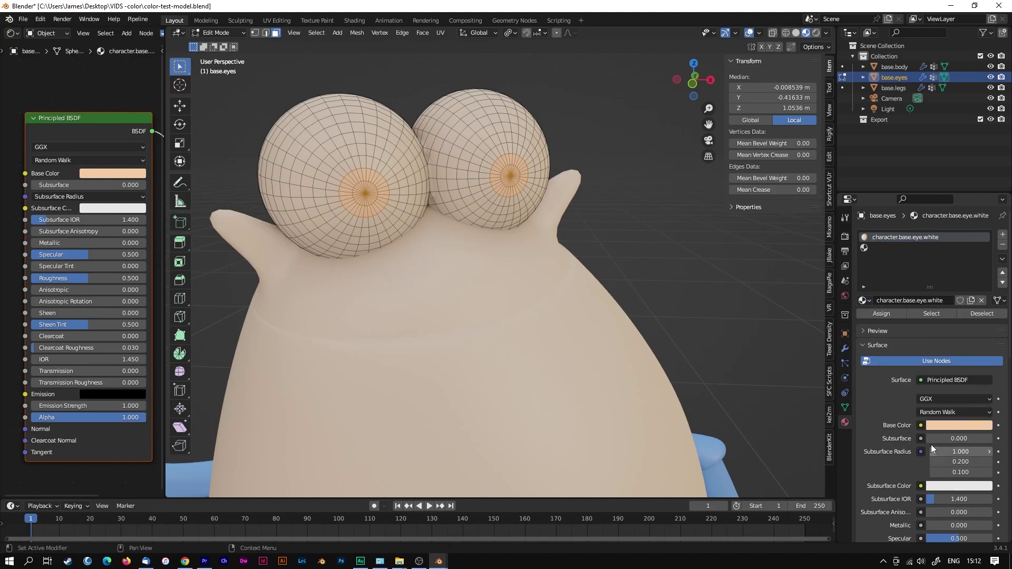
left_click(959, 425)
left_click(936, 316)
Step: Assign the second slot of base.eyes to the pupils and create a material named character.base.eye.black in it
left_click(890, 248)
left_click(887, 313)
left_click(932, 300)
double_click(907, 299)
type("character.base.eye.b")
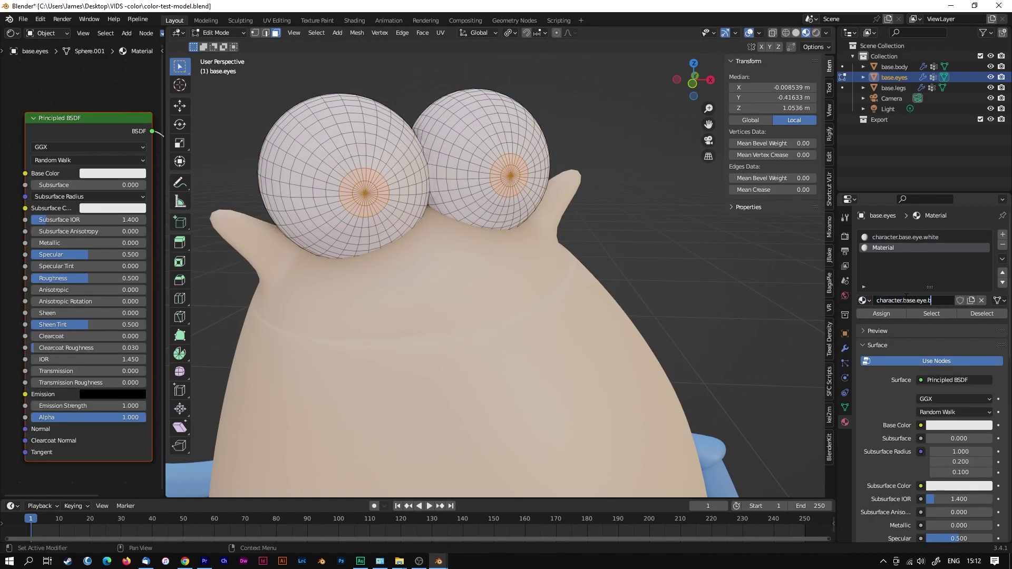
type("lack")
Step: Darken the base color of character.base.eye.black to black, assign it to the selected pupil faces and leave Edit Mode
left_click(959, 425)
left_click_drag(982, 284, 983, 350)
left_click(881, 313)
key("Tab")
Step: Assign the character.trousers material to the selected torso faces of base.body
left_click(548, 274)
left_click(896, 248)
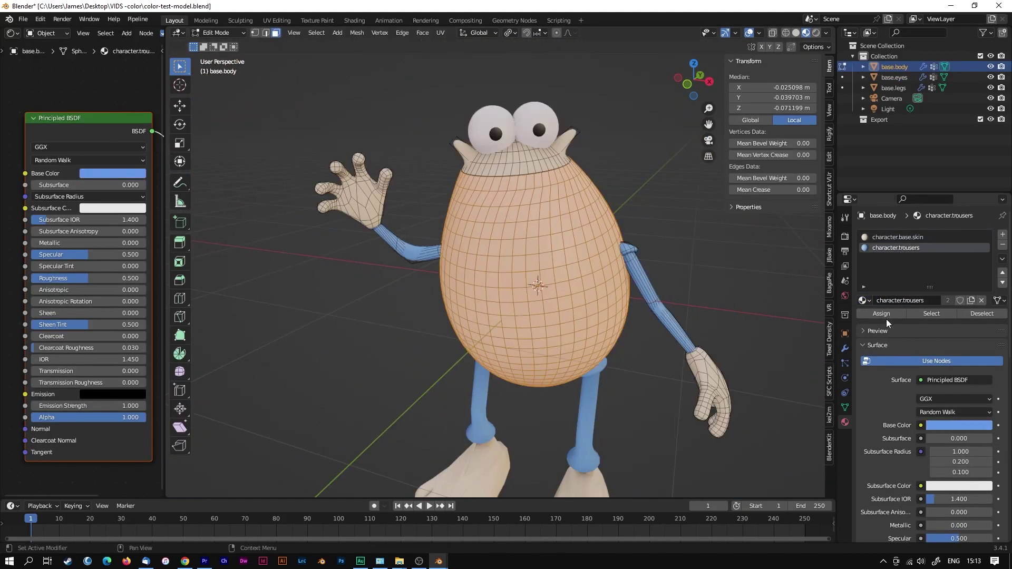
left_click(887, 316)
Step: Select the horizontal face loops of the upper torso, from the middle of the body up to the neckline
scroll(506, 295, "up", 4)
middle_click_drag(490, 263, 535, 244)
left_click(527, 221, "alt")
left_click(528, 200, "alt+shift")
left_click(534, 175, "alt+shift")
left_click(538, 154, "alt+shift")
left_click(548, 112, "alt+shift")
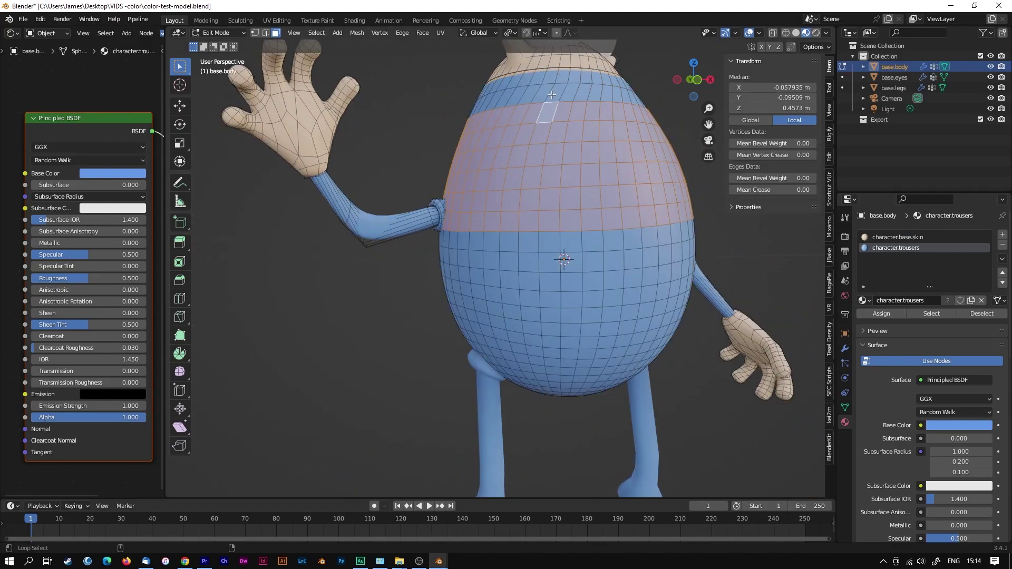
left_click(552, 93, "alt+shift")
left_click(561, 77, "alt+shift")
middle_click_drag(741, 289, 727, 290)
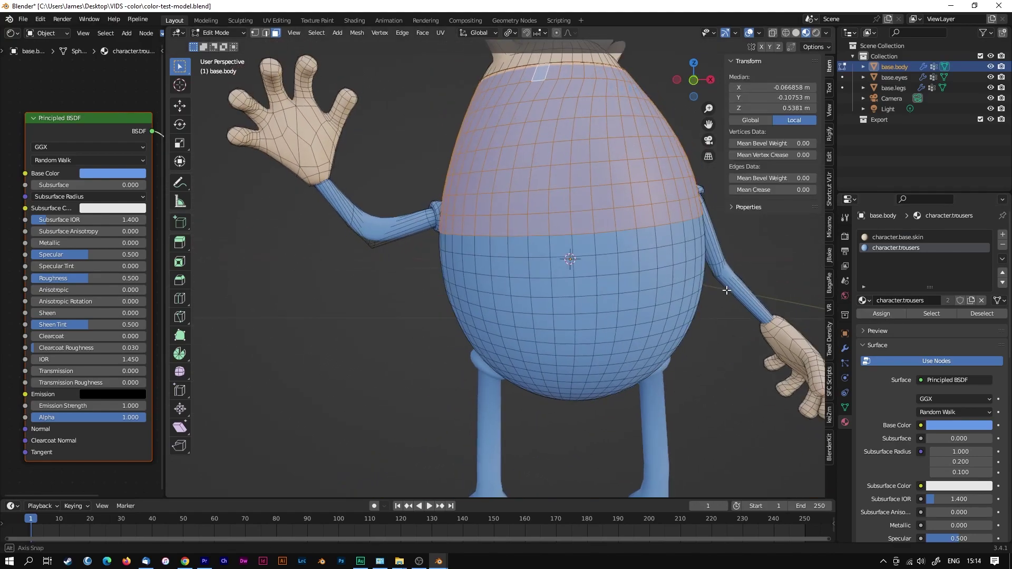
Step: Add a third material slot to base.body holding an independent copy of character.trousers, renamed character.shirt
left_click(1002, 236)
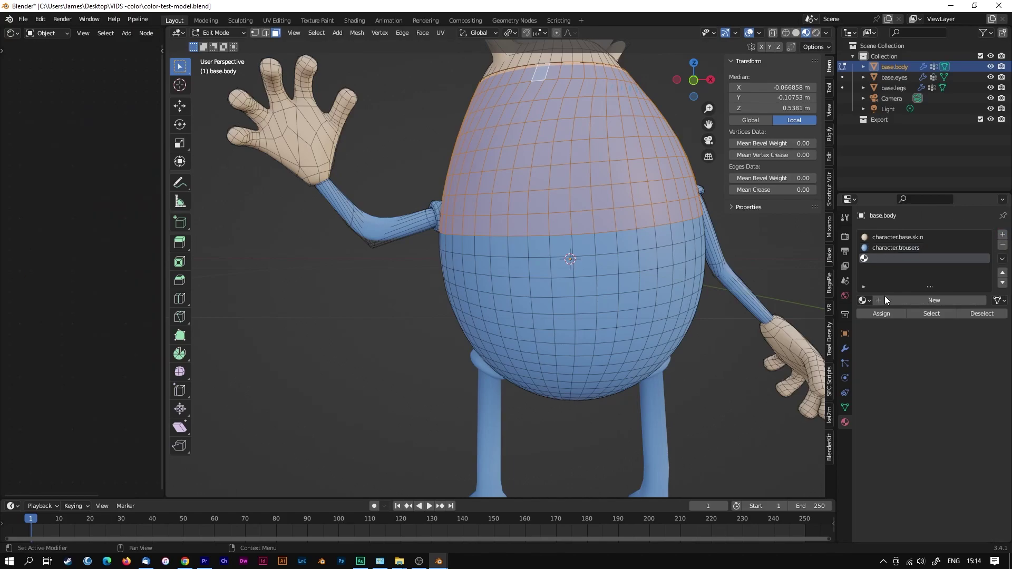
left_click(867, 300)
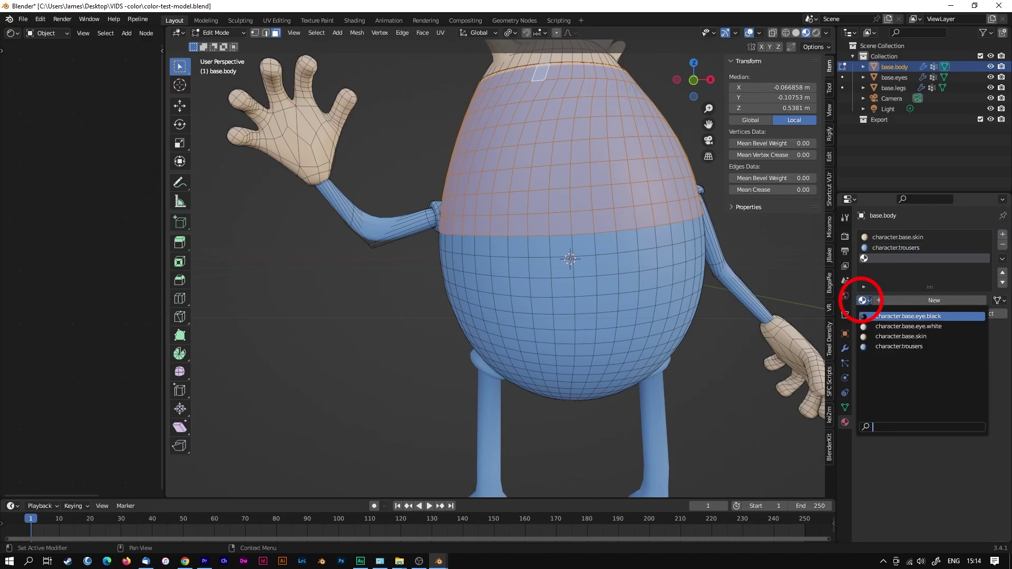
left_click(895, 347)
left_click(970, 301)
double_click(912, 301)
left_click_drag(941, 300, 904, 300)
type("shirt")
key("Return")
Step: Assign character.shirt to the selected upper-torso faces, leave Edit Mode and change the material's base color to orange-red
left_click(959, 425)
left_click(943, 307)
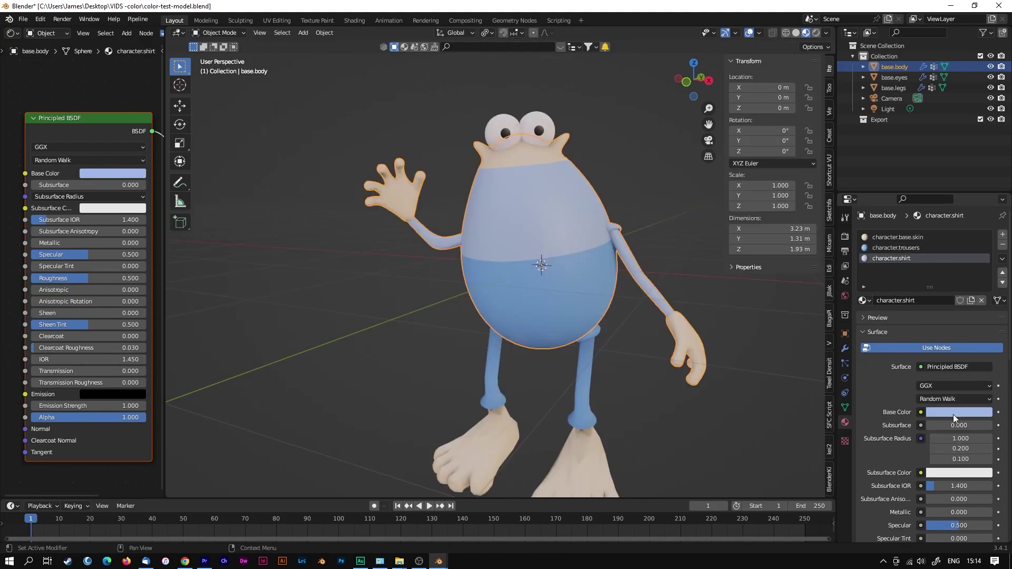
left_click(958, 412)
left_click(946, 227)
scroll(735, 403, "up", 2)
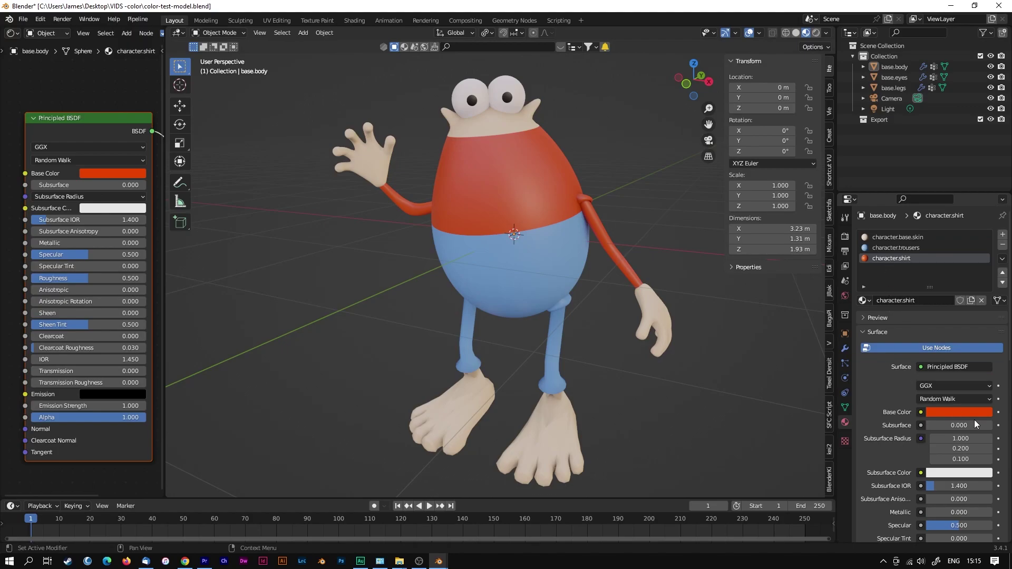
Step: Lower the roughness of the character.shirt material to 0.250 to make it glossier
scroll(974, 420, "down", 5)
scroll(974, 422, "down", 2)
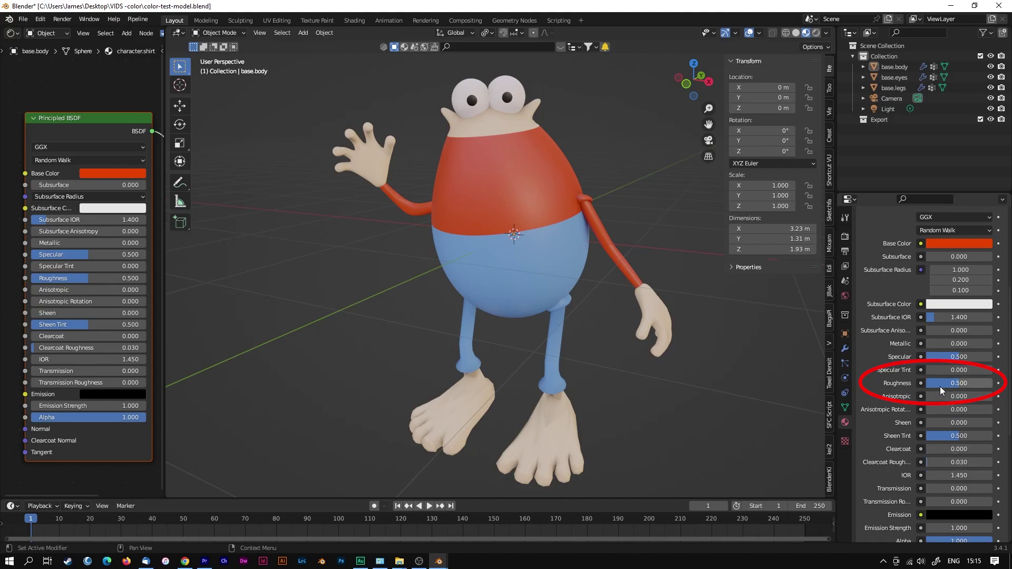
mouse_move(943, 386)
left_mouse_down()
mouse_move(954, 387)
mouse_move(939, 383)
left_mouse_up()
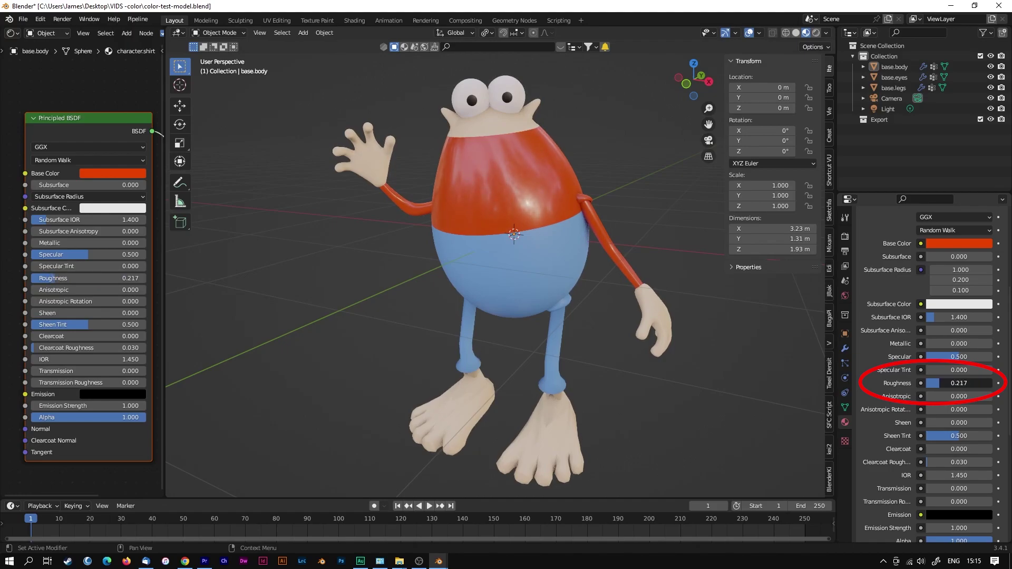
left_click(963, 384)
middle_click_drag(564, 230, 612, 293)
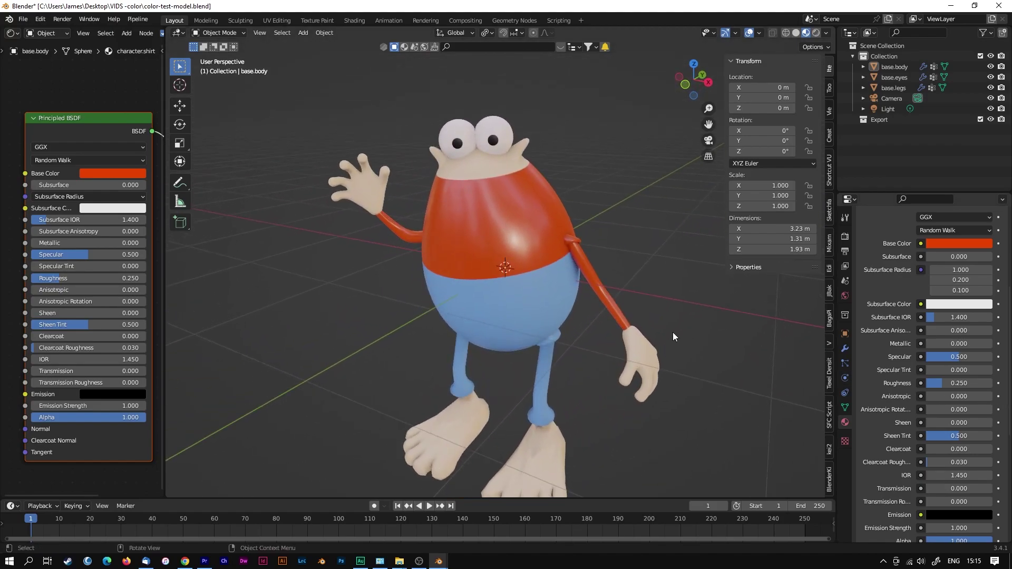
Step: Give the character.trousers material a shiny metal look with Metallic at 1.000 and Roughness at about 0.319
scroll(904, 257, "up", 6)
left_click(896, 248)
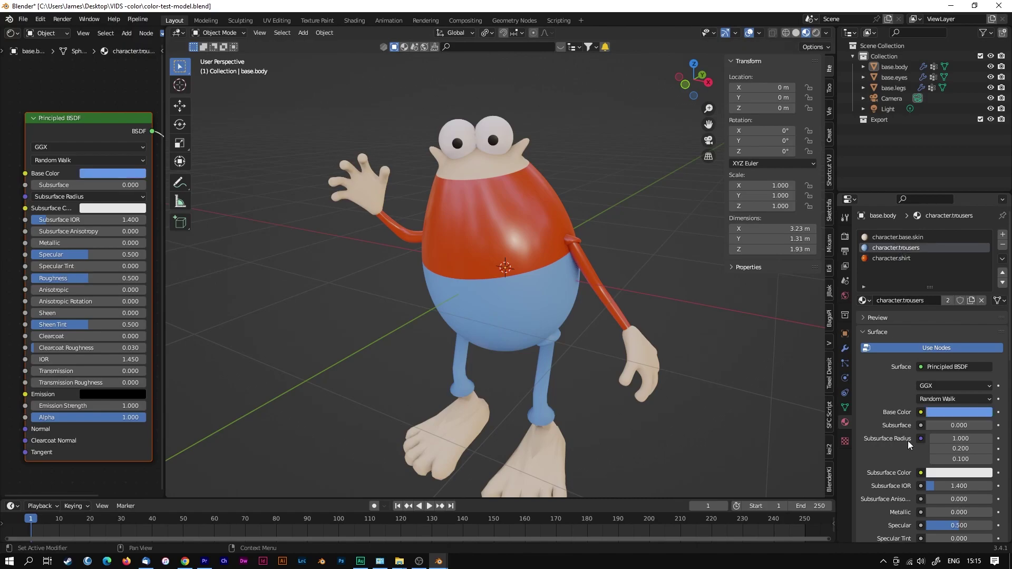
scroll(907, 440, "down", 4)
left_click_drag(944, 426, 1004, 426)
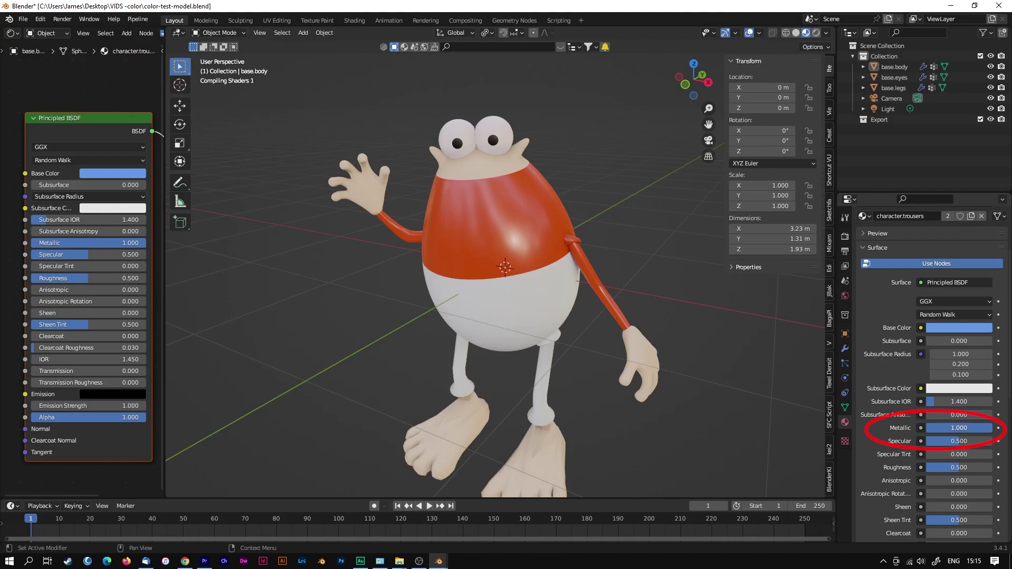
mouse_move(636, 400)
middle_mouse_down()
mouse_move(656, 372)
mouse_move(733, 352)
mouse_move(725, 352)
middle_mouse_up()
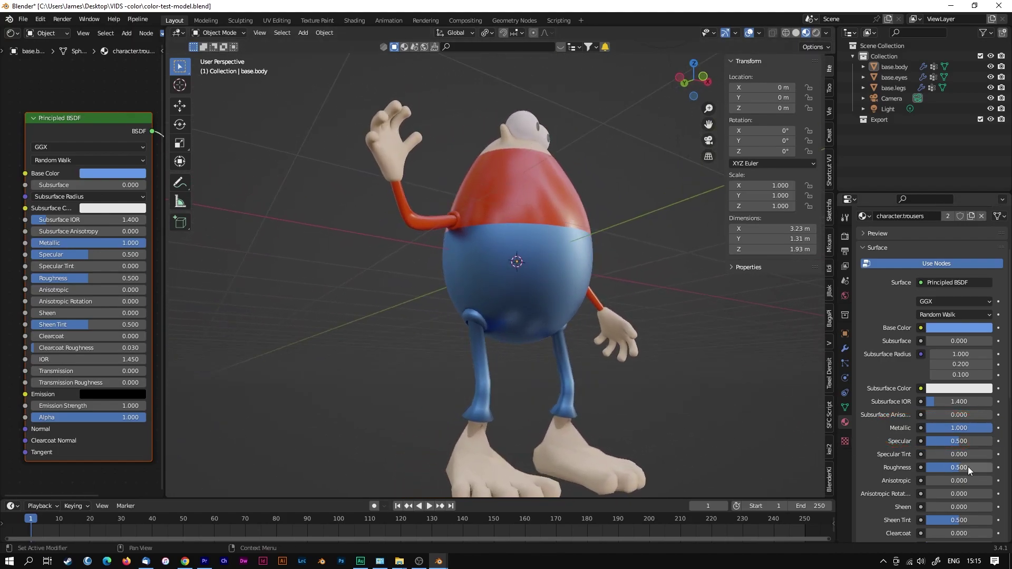
left_click_drag(957, 467, 945, 468)
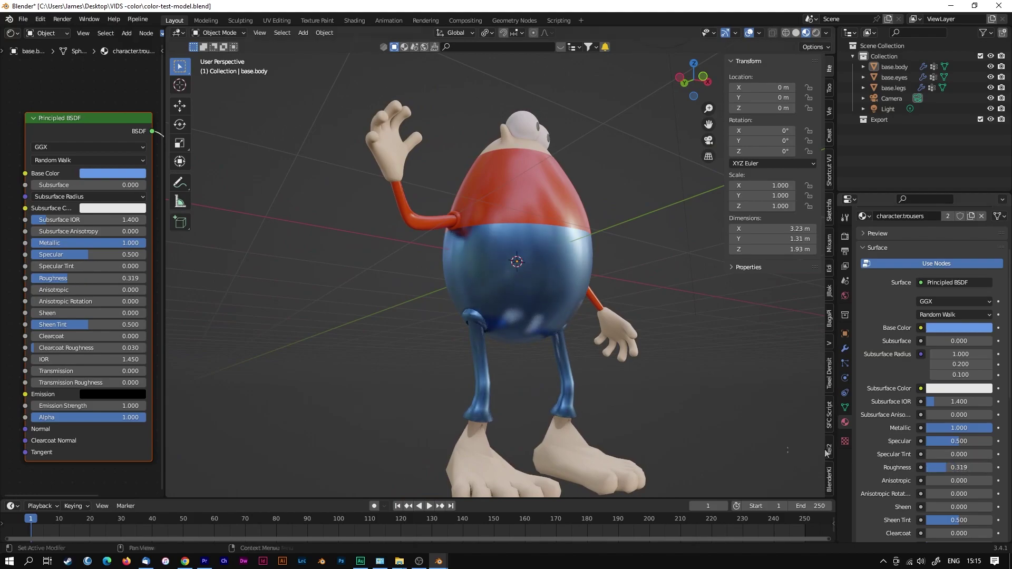
middle_click_drag(643, 390, 540, 388)
middle_click_drag(596, 433, 608, 415)
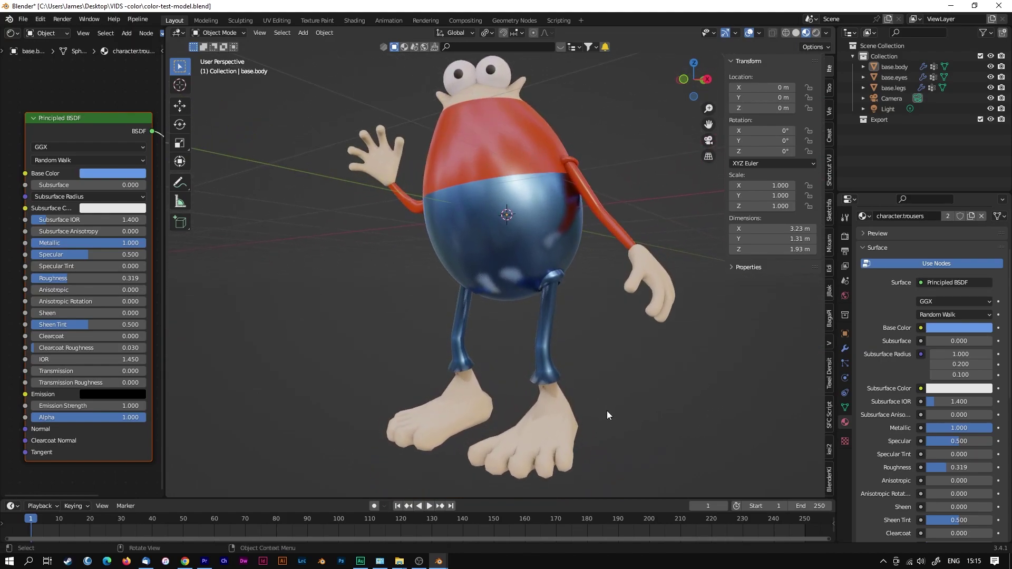